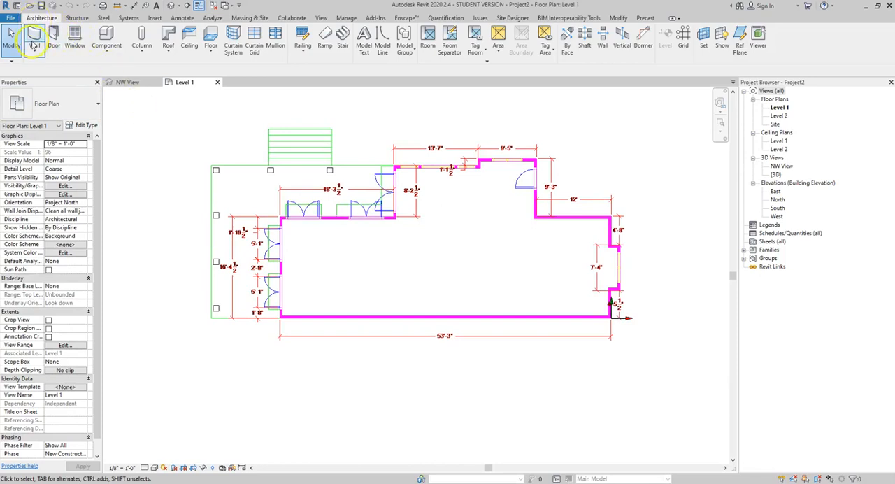
Step: Start an architectural wall and choose the basic wall type Exterior - Brick on Mtl. Stud
click(54, 42)
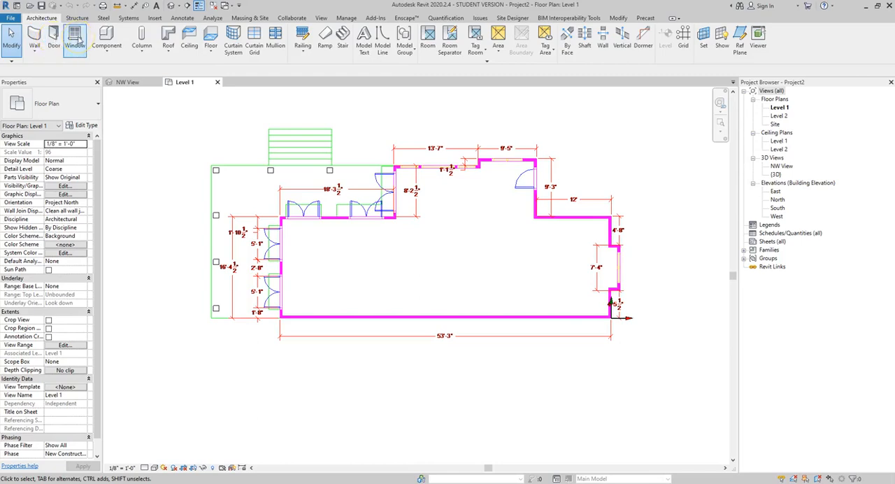
click(32, 33)
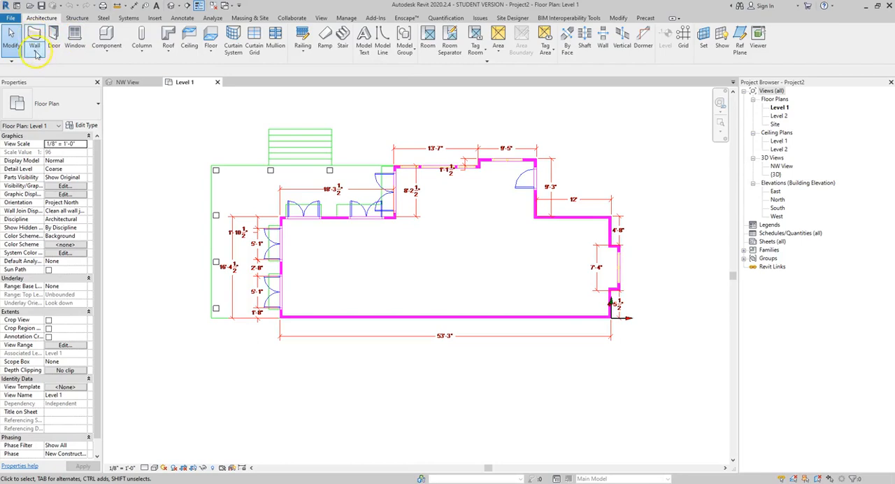
click(35, 53)
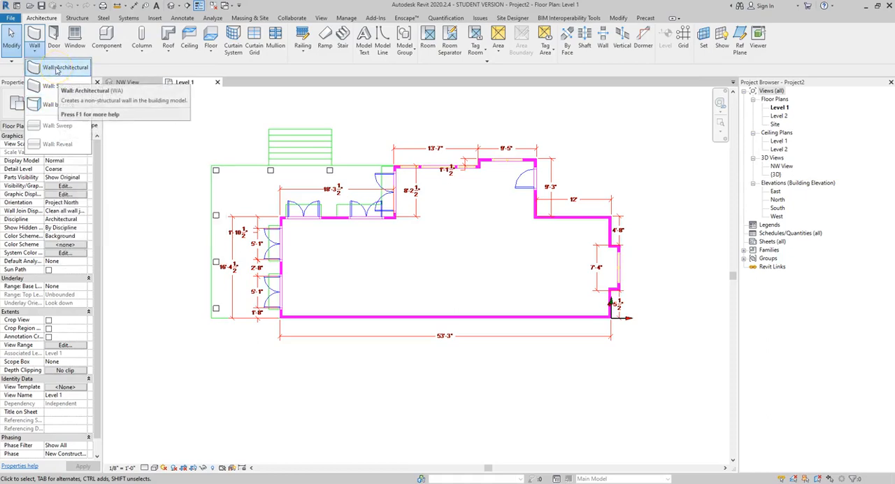
click(57, 68)
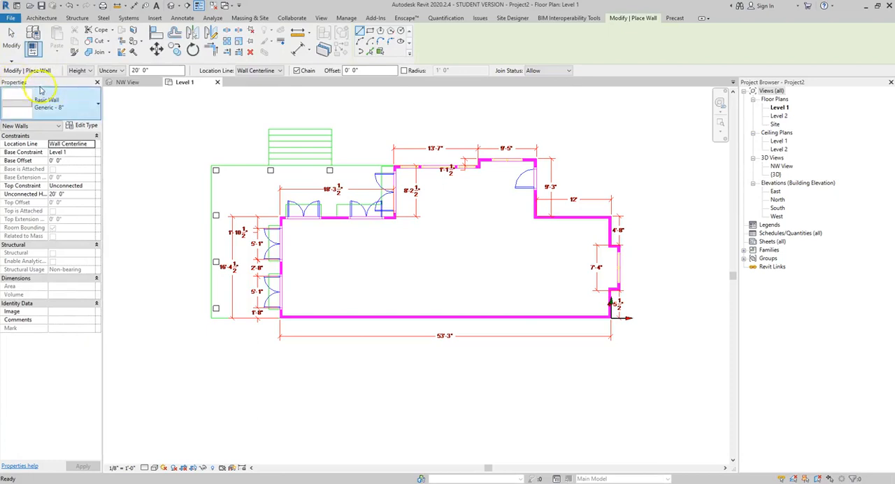
click(77, 105)
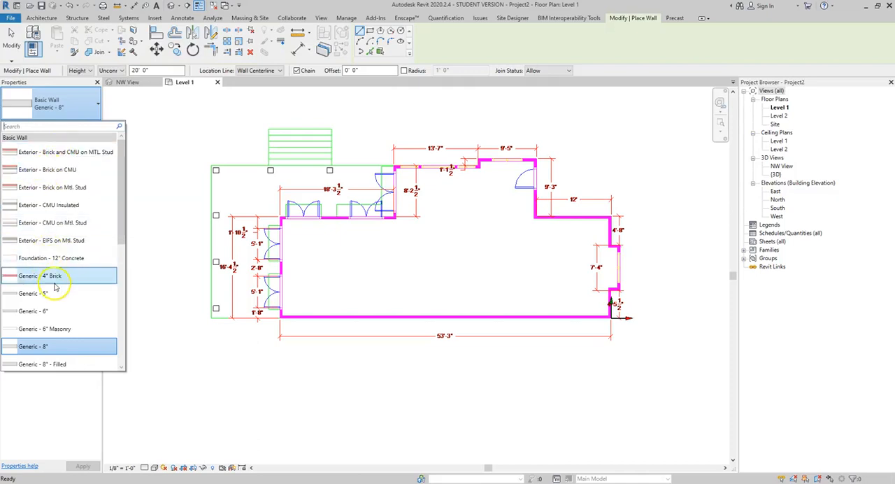
scroll(55, 285, down, 2)
scroll(54, 285, down, 3)
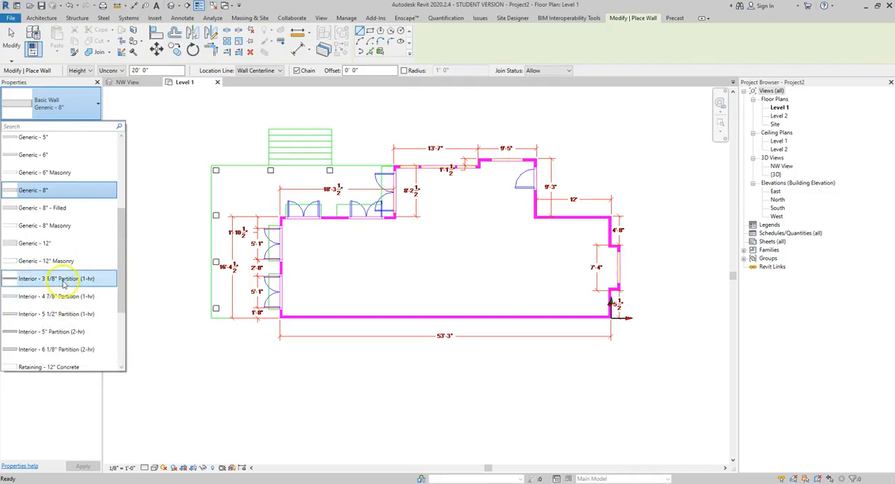
scroll(64, 315, down, 3)
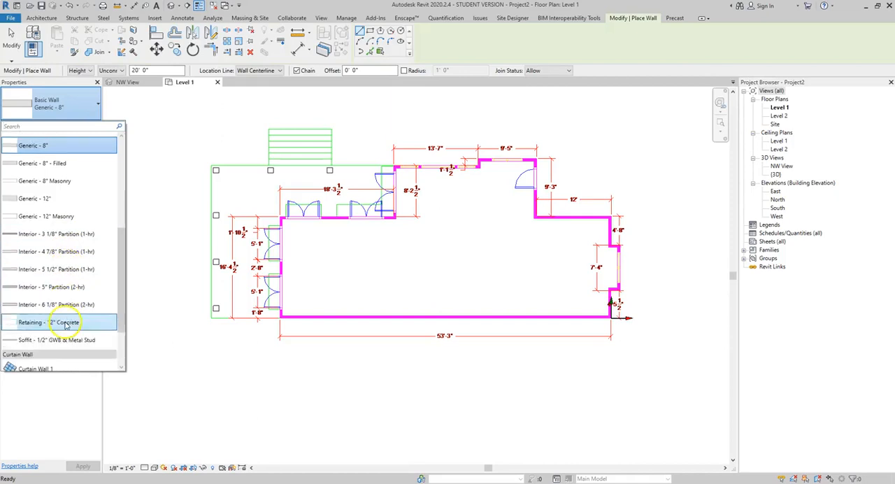
scroll(53, 263, up, 2)
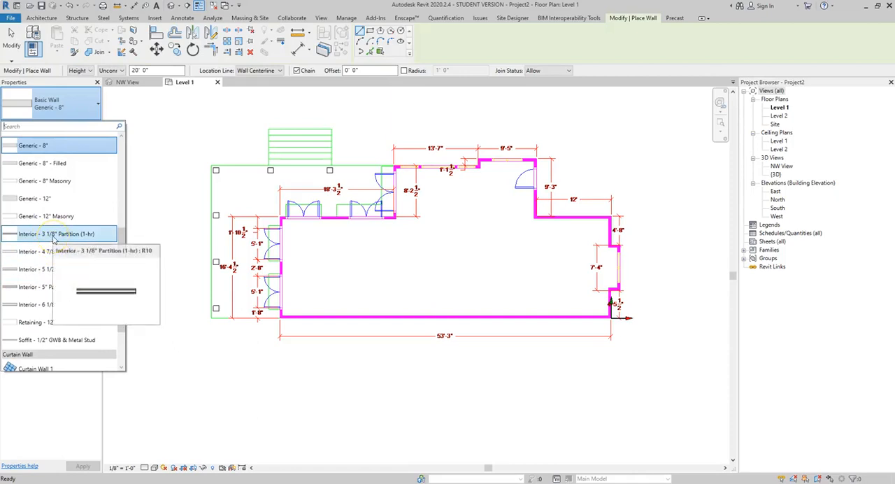
scroll(53, 241, up, 5)
scroll(54, 241, up, 3)
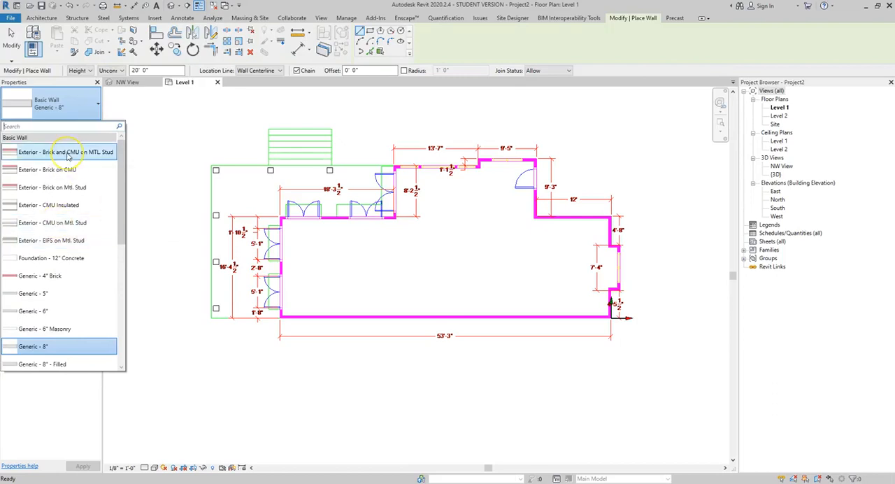
mouse_move(68, 155)
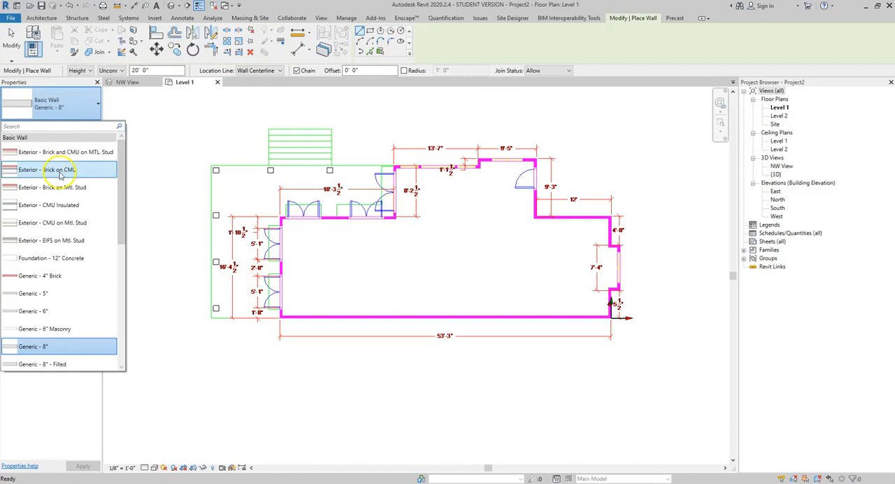
mouse_move(61, 176)
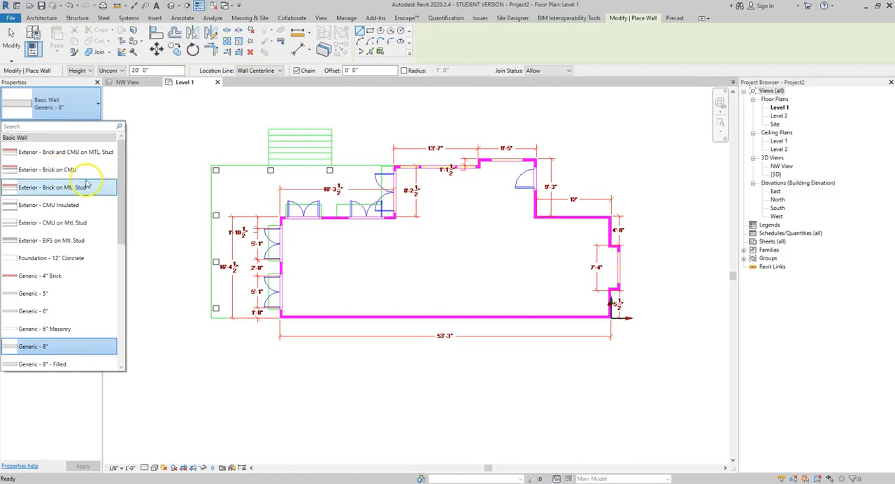
mouse_move(91, 190)
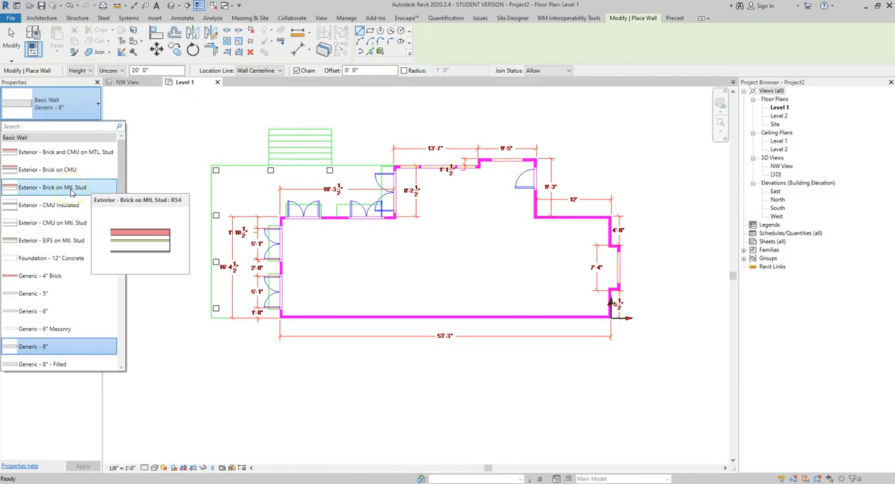
click(71, 191)
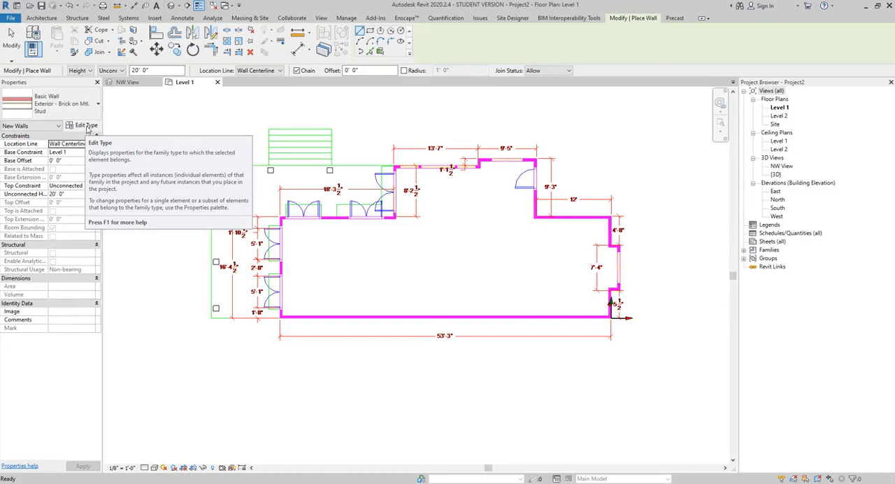
Step: Duplicate the current wall type and name the copy "Exterior - Brick on Wood Stud"
click(86, 126)
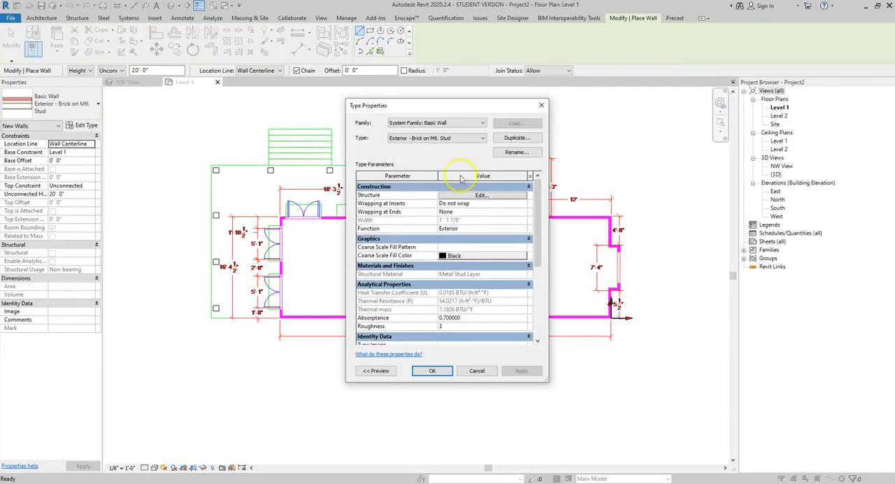
click(518, 138)
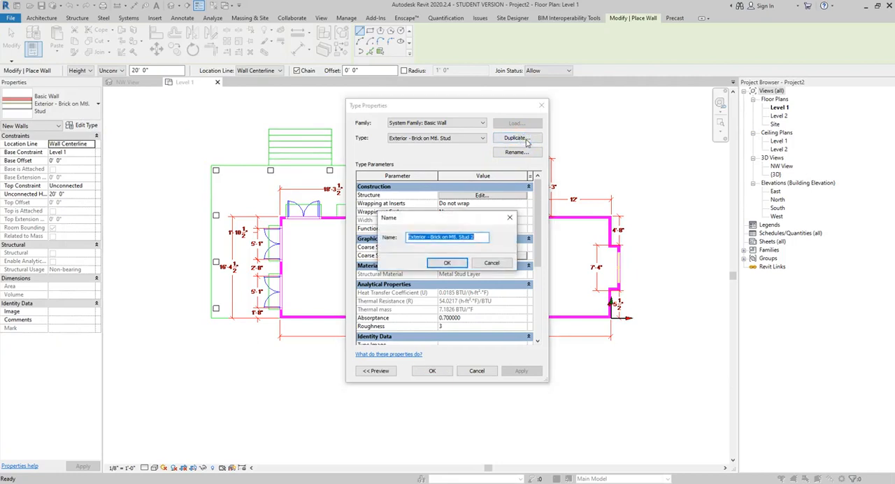
click(484, 237)
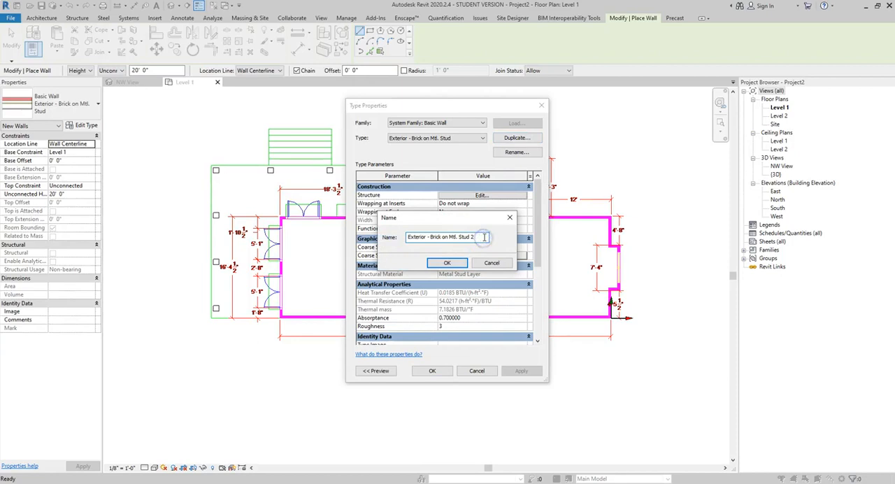
key(BackSpace)
key(BackSpace)
key(BackSpace)
key(BackSpace)
key(BackSpace)
key(BackSpace)
key(BackSpace)
key(BackSpace)
key(BackSpace)
text(Wood Stud)
click(447, 264)
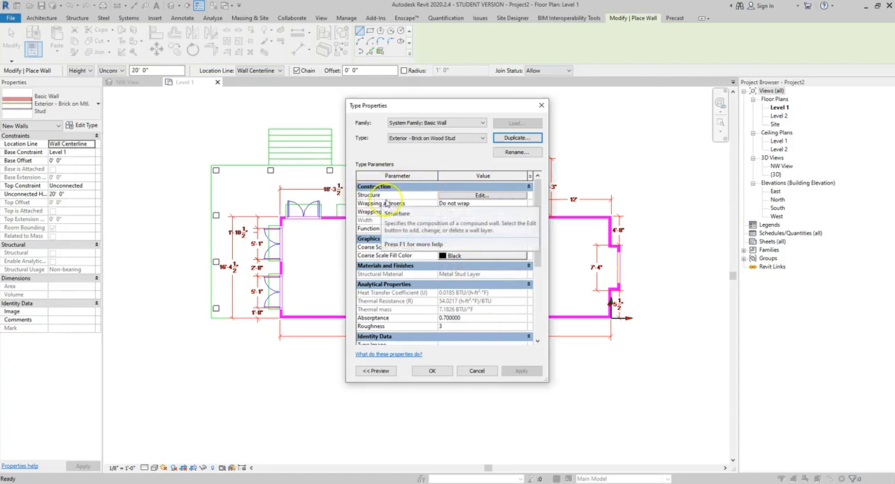
Step: Open the new wall type's structure for editing and show its assembly preview as a section
click(495, 196)
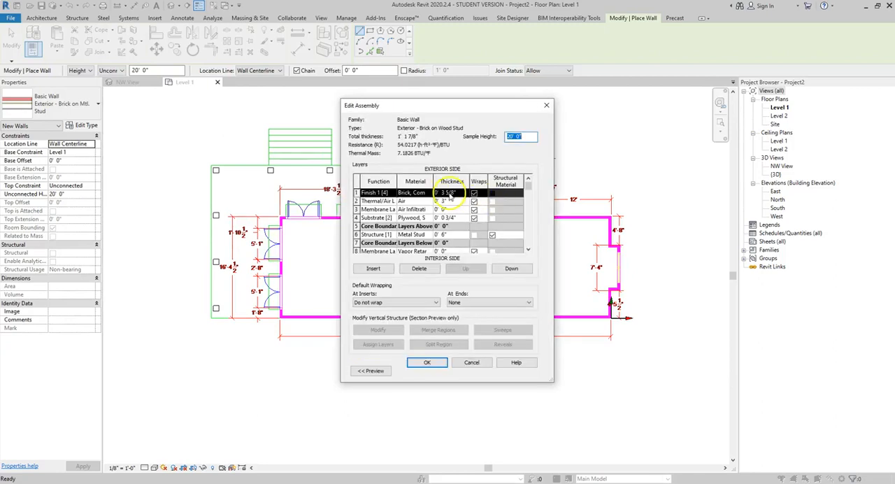
scroll(456, 208, down, 1)
scroll(456, 209, up, 1)
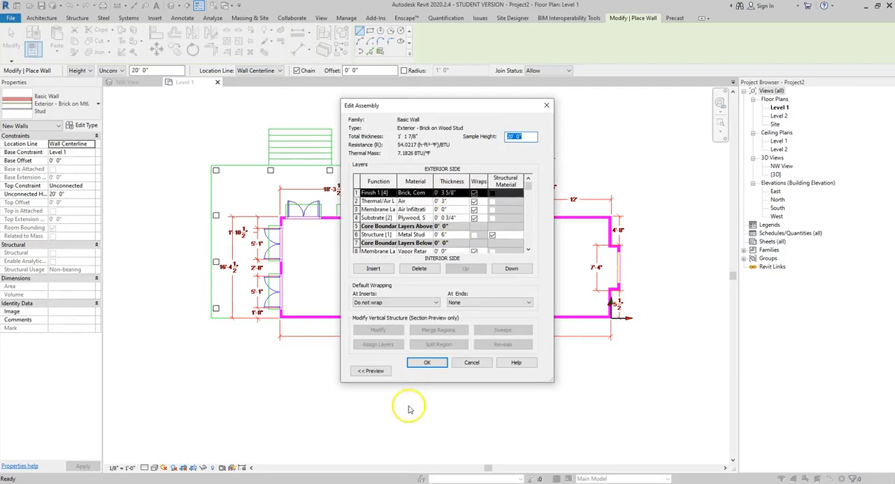
click(372, 371)
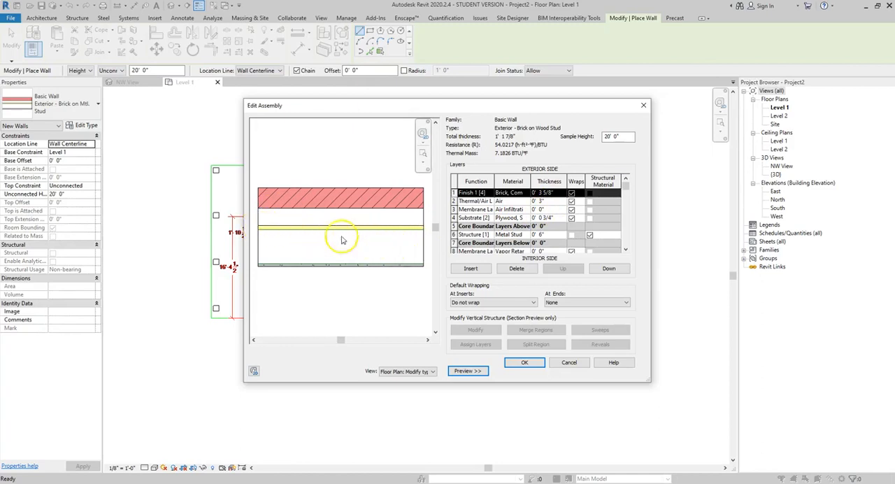
scroll(489, 234, down, 1)
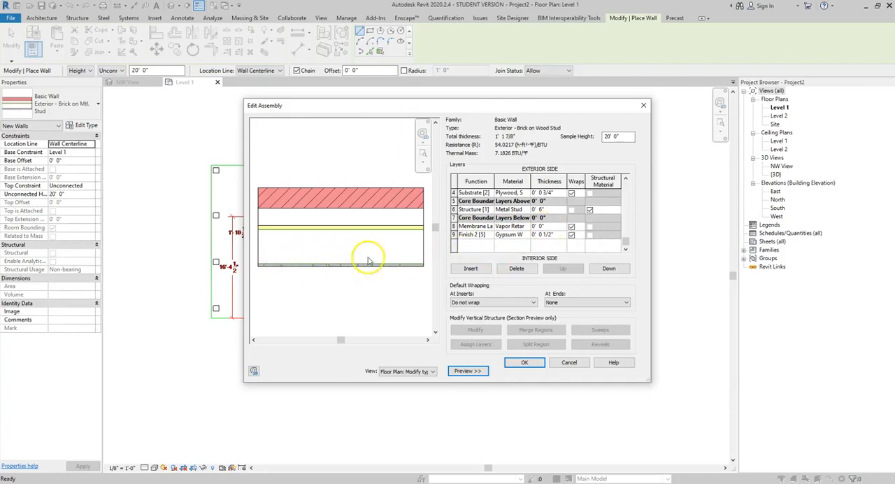
click(413, 371)
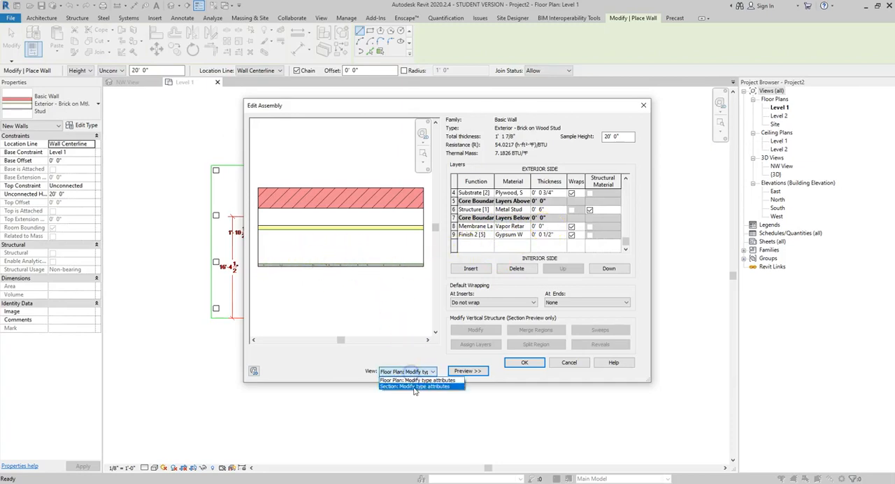
click(415, 386)
scroll(344, 269, up, 5)
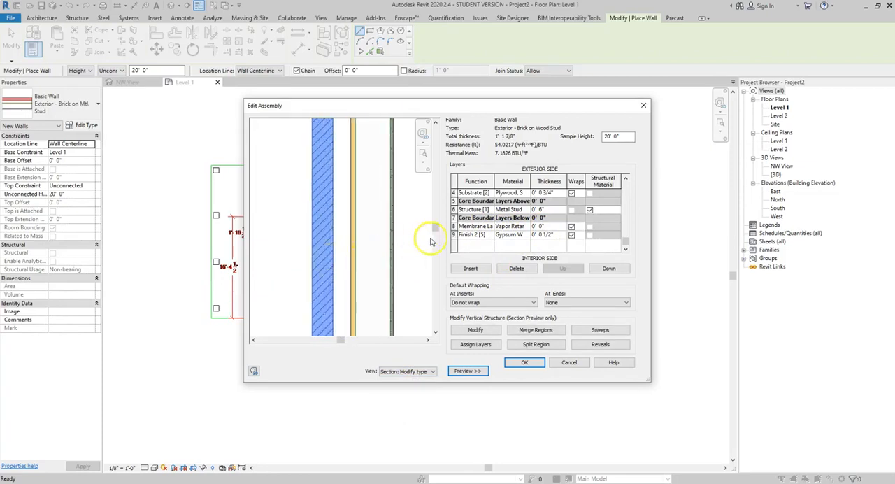
Step: Examine the wall assembly's layers from exterior to interior, comparing their functions and materials with the section preview
click(486, 211)
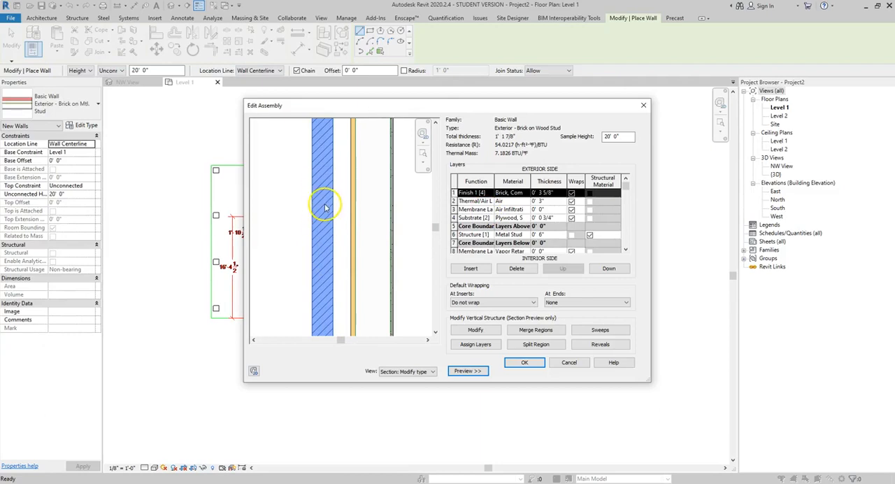
click(470, 200)
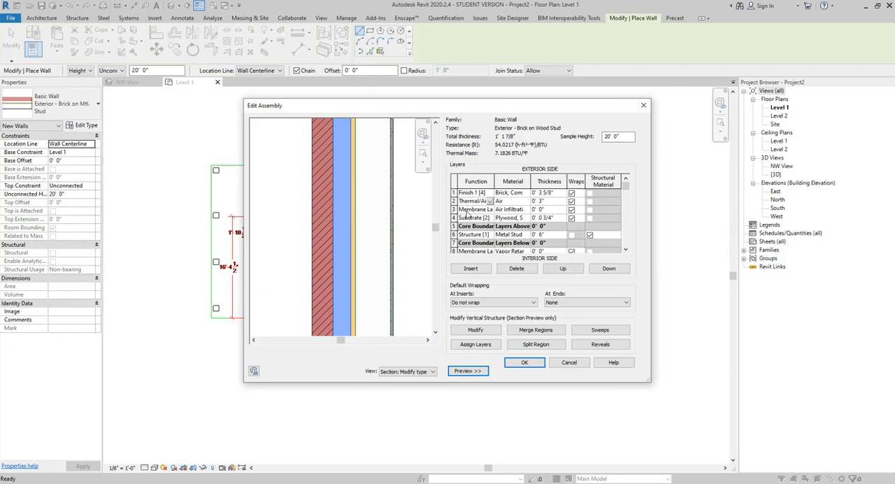
click(467, 210)
click(471, 220)
click(466, 238)
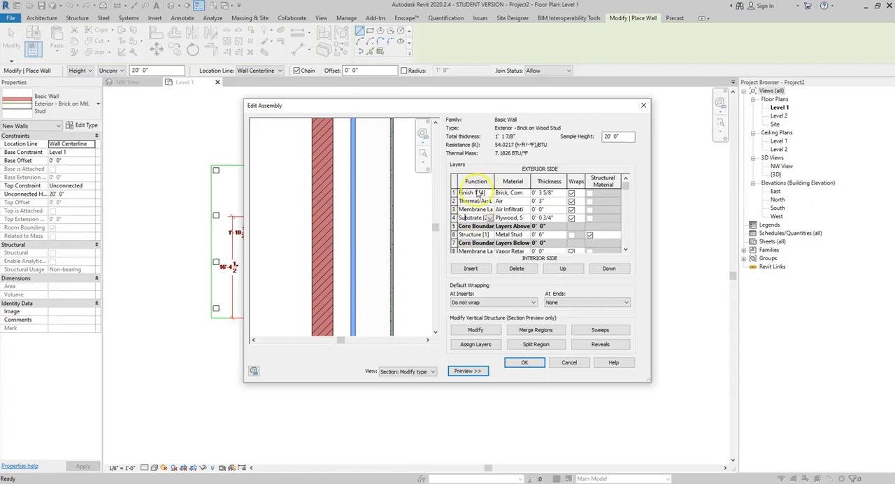
scroll(507, 216, down, 1)
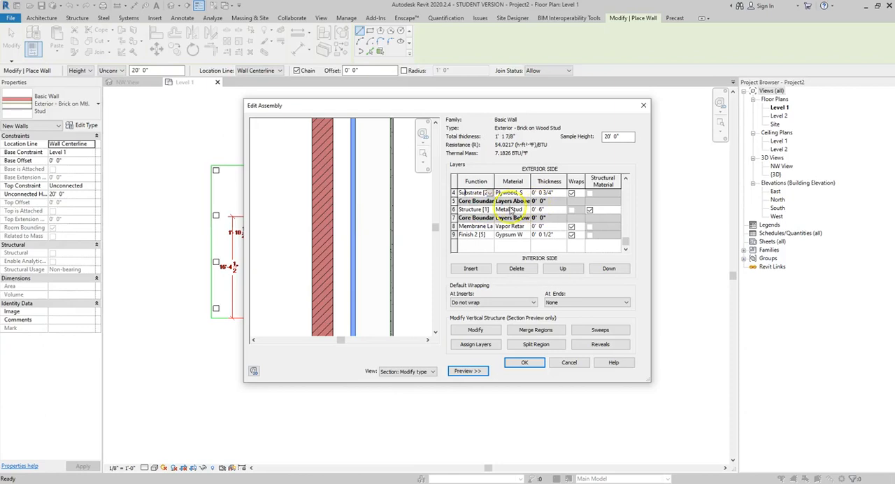
scroll(514, 213, up, 1)
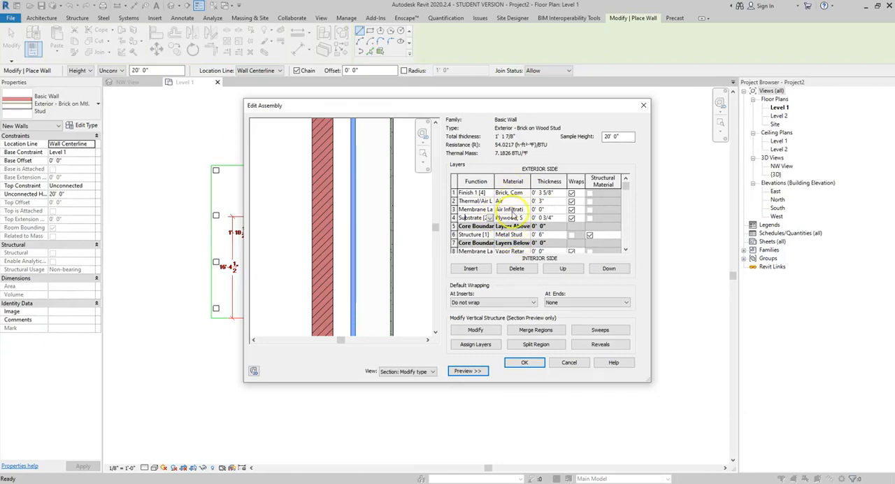
scroll(518, 235, down, 1)
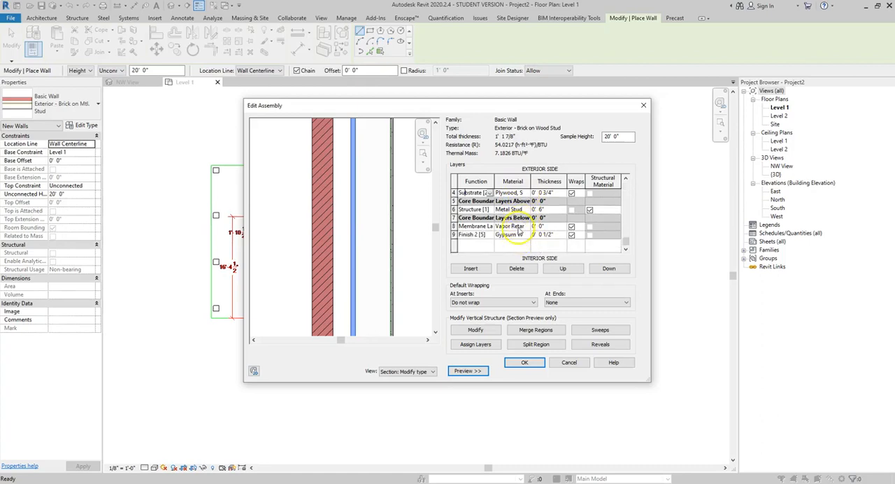
scroll(523, 233, up, 1)
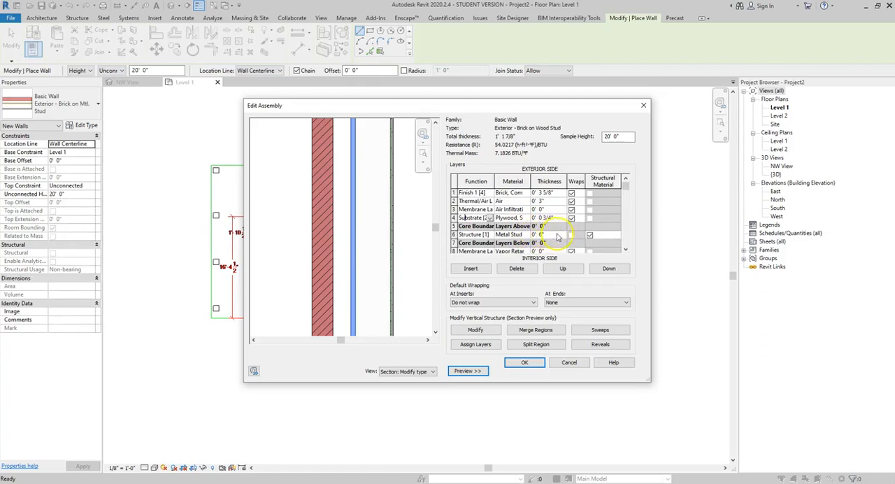
Step: Set the thickness of the wall assembly's Structure [1] layer to 4.5"
click(559, 235)
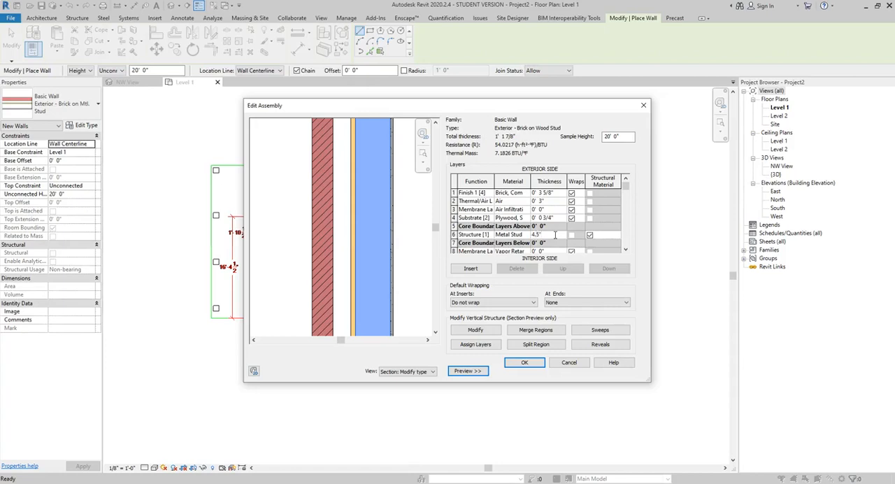
text(4.5")
key(Tab)
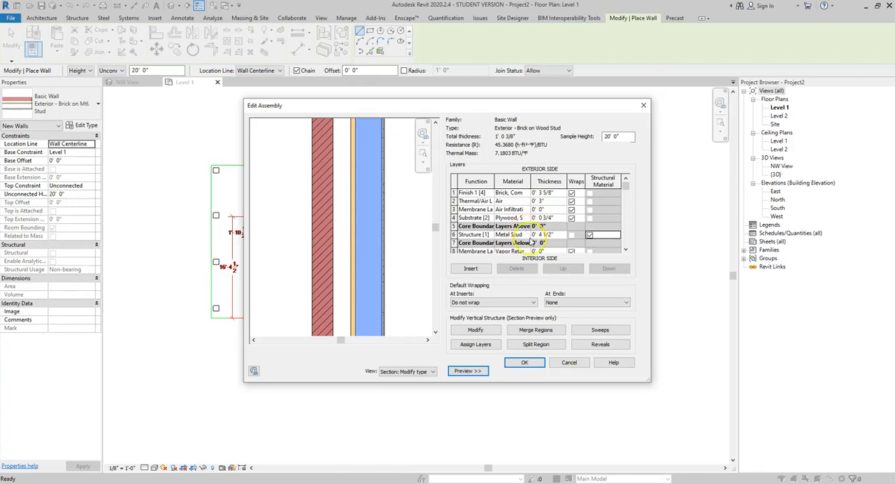
Step: Search the project materials for wood, assign Softwood, Lumber to the Structure [1] layer, and accept the wall assembly
click(526, 235)
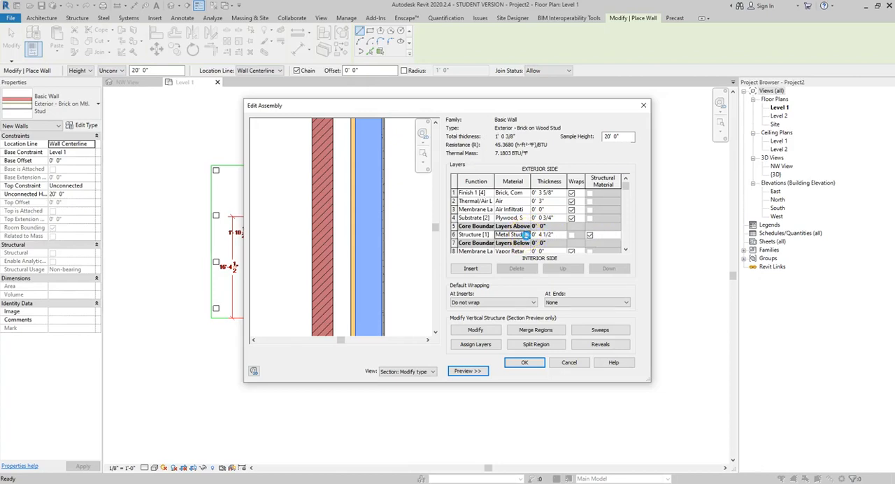
click(525, 235)
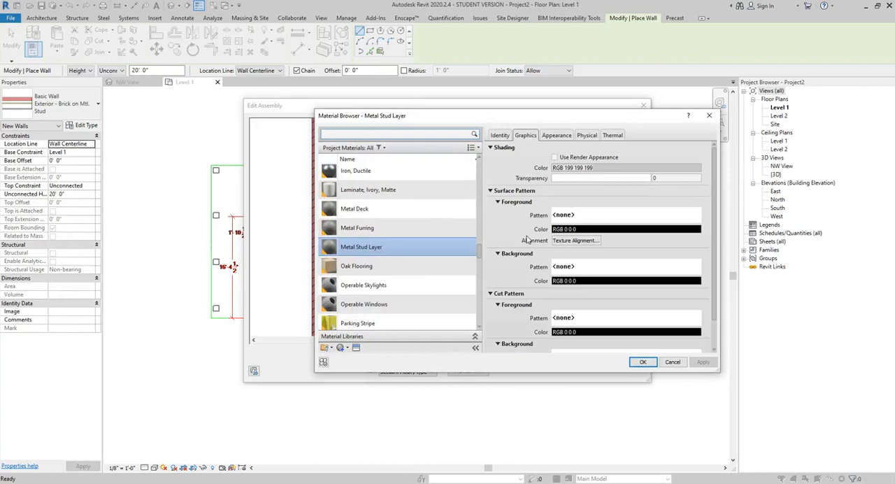
click(419, 132)
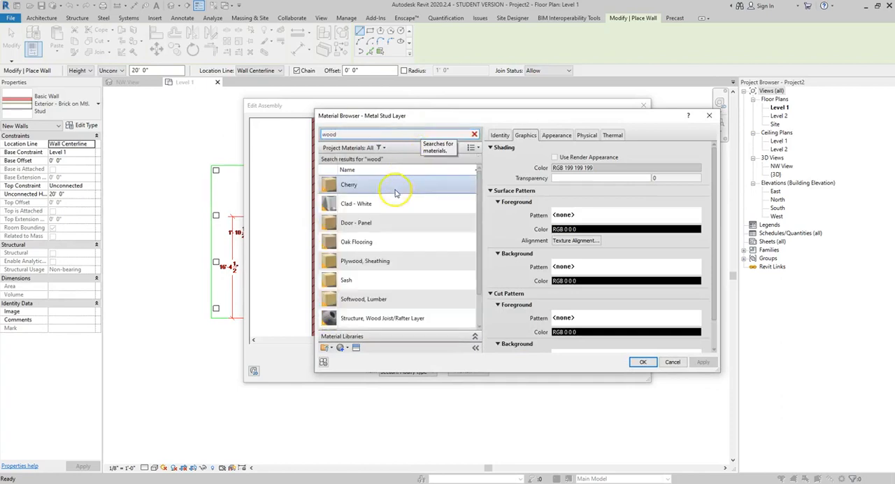
click(396, 300)
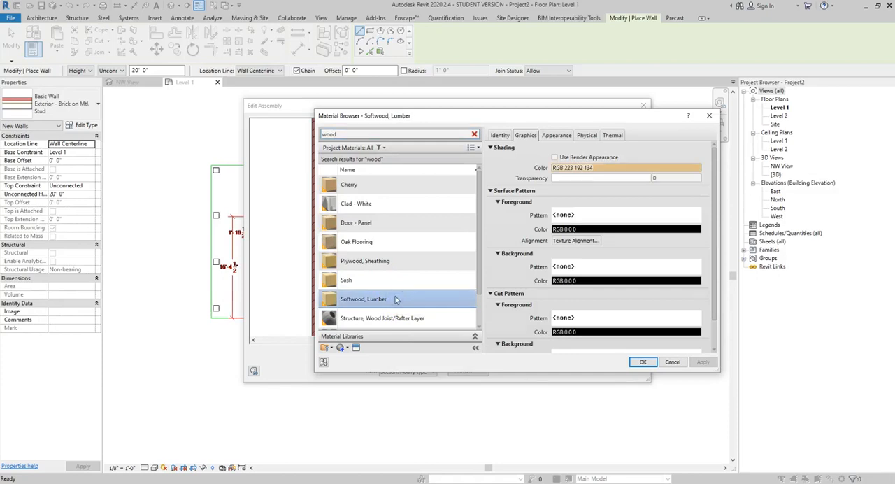
scroll(395, 299, down, 1)
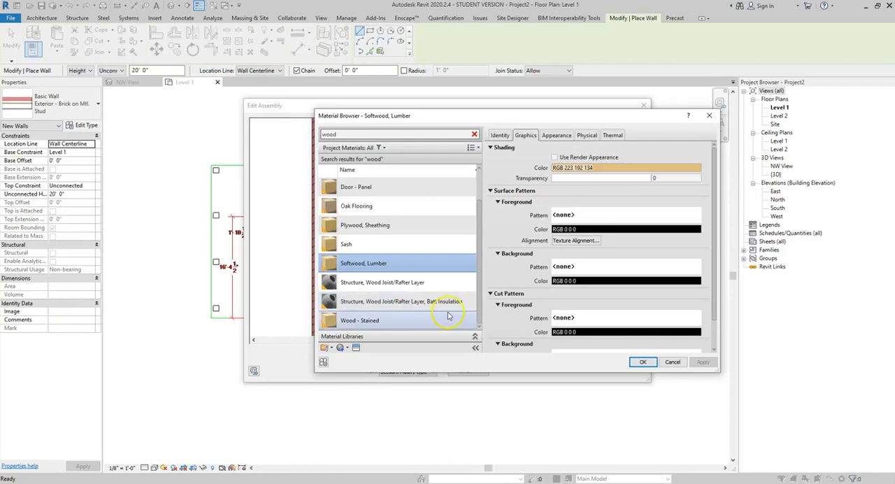
click(643, 362)
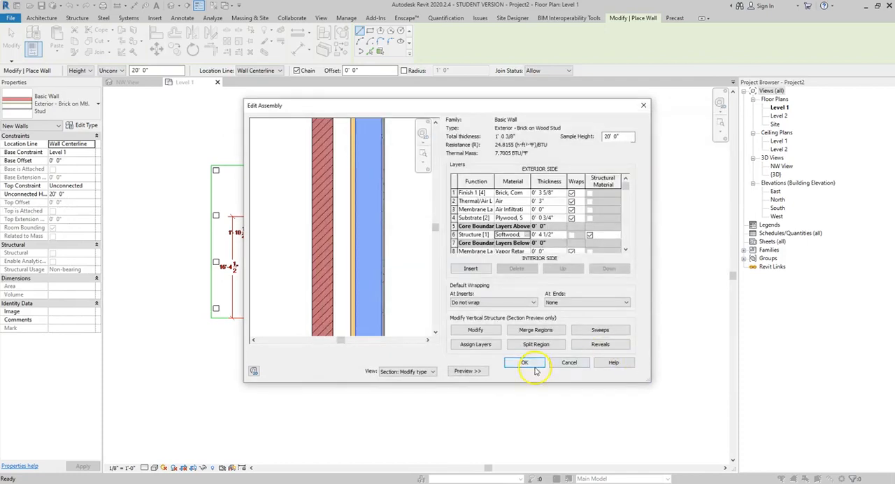
click(532, 366)
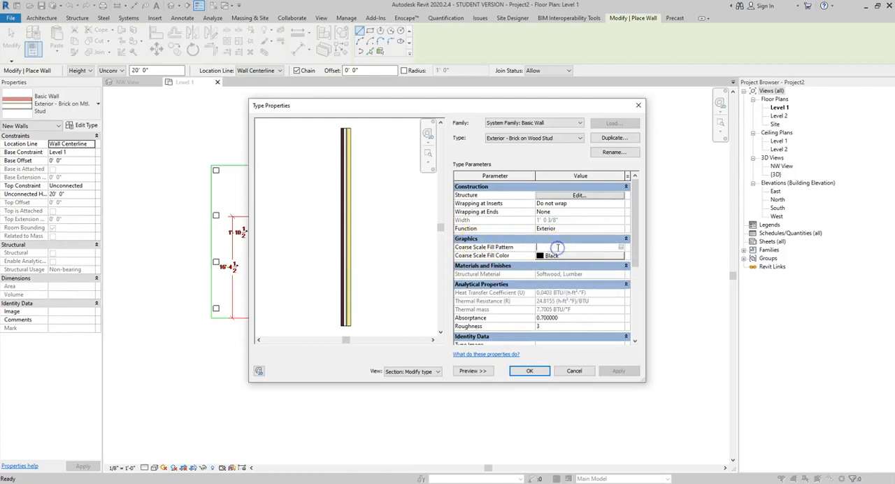
Step: Set the wall type's coarse scale fill pattern to Solid fill and accept the type properties
click(614, 246)
click(622, 248)
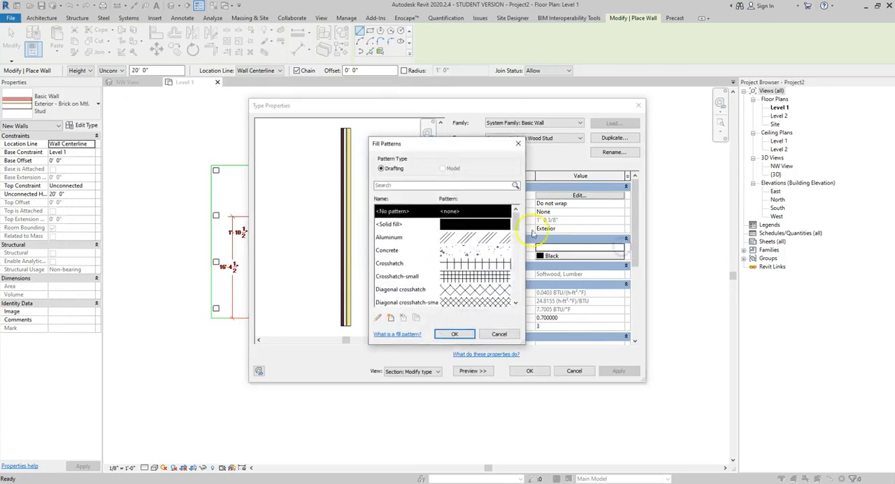
click(489, 225)
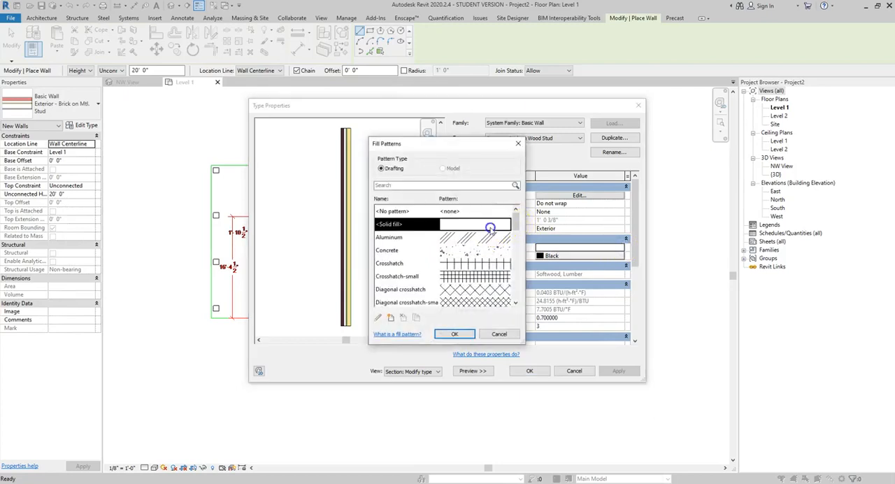
click(455, 333)
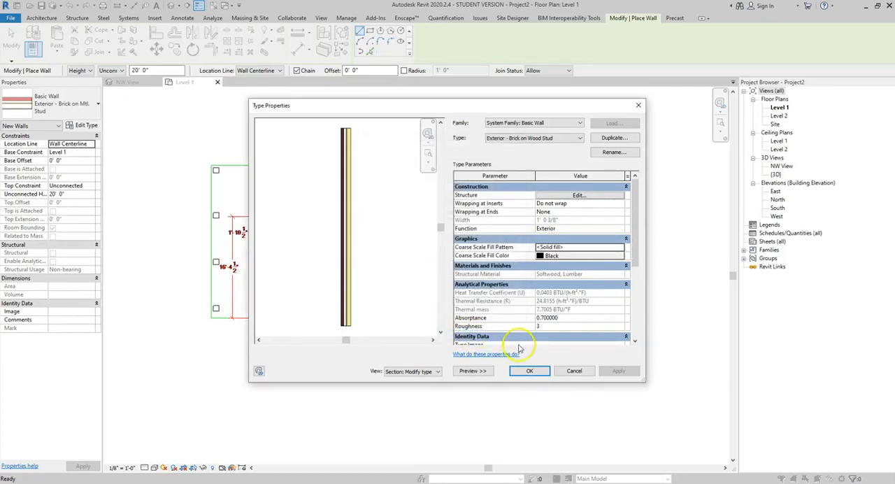
click(529, 371)
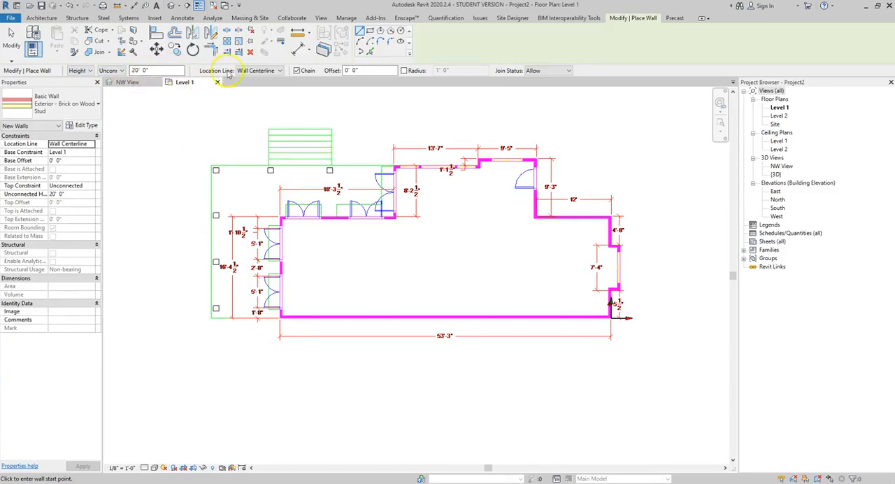
Step: Set the location line for new walls to Finish Face: Exterior
click(279, 71)
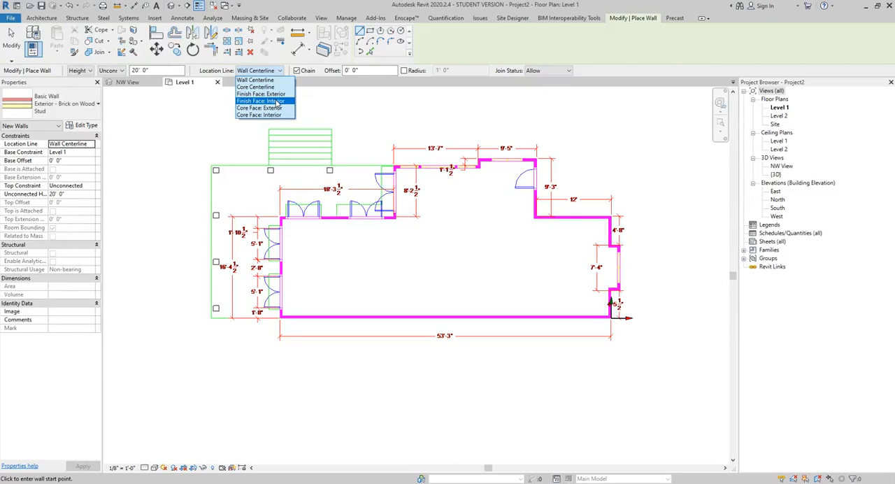
click(278, 94)
click(278, 95)
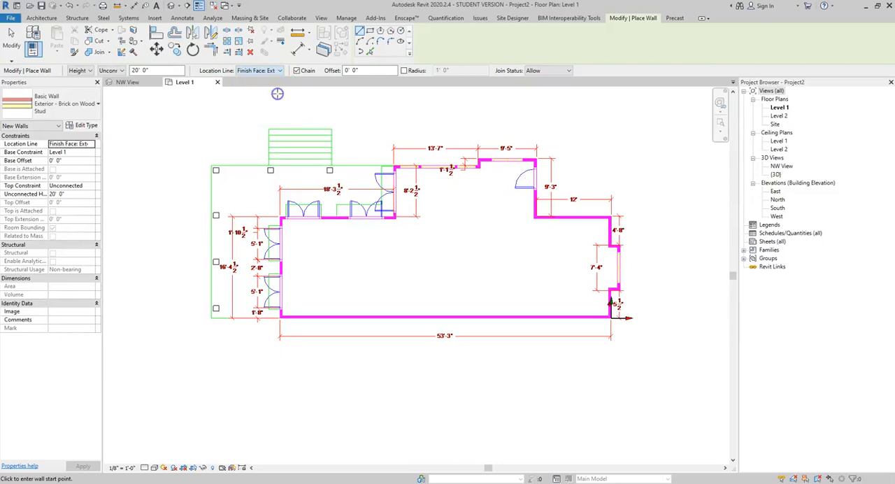
click(370, 70)
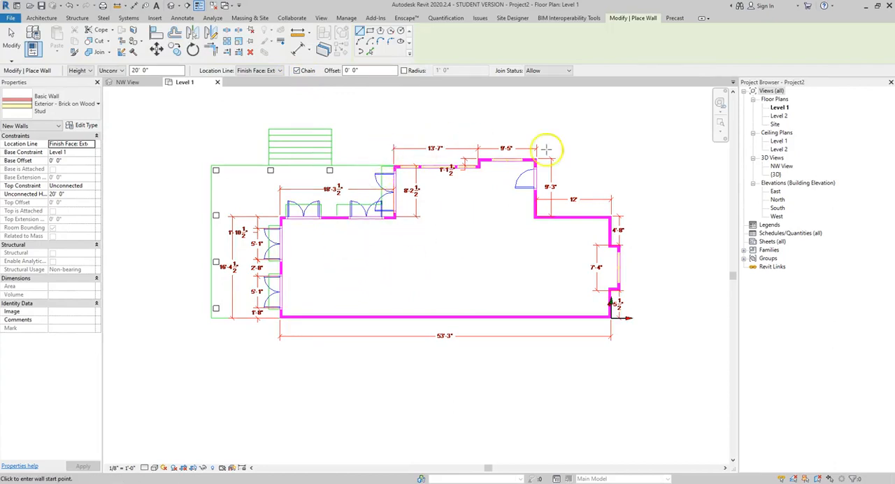
Step: Draw chained walls from the plan's southwest corner along its outer edge: 16'-4 1/2" north, 18'-3 1/2" east and 8'-2 1/2" north
scroll(288, 321, up, 3)
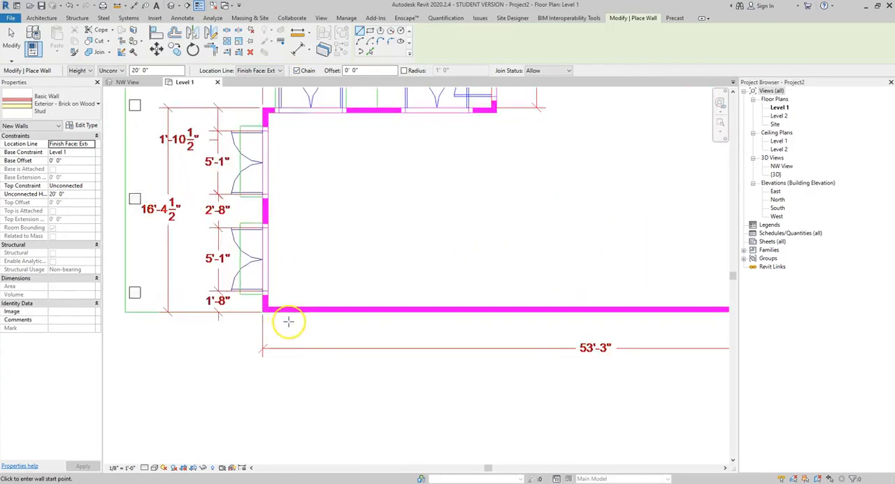
scroll(288, 322, up, 2)
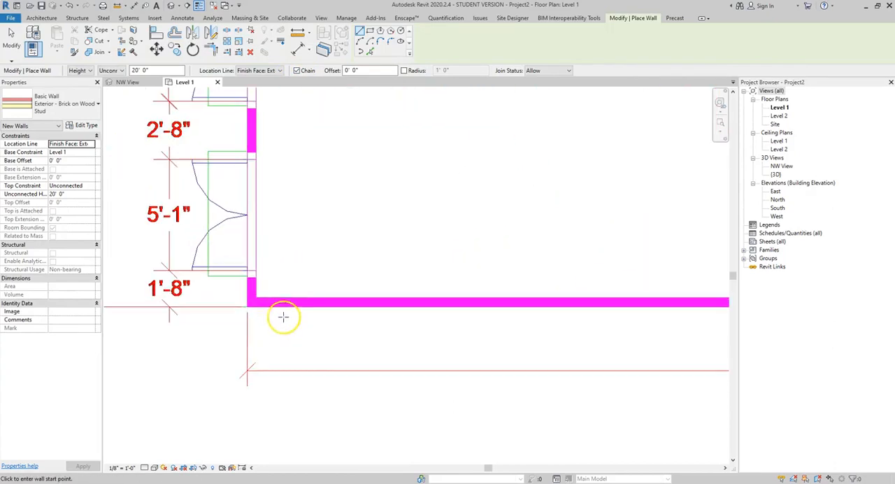
click(246, 306)
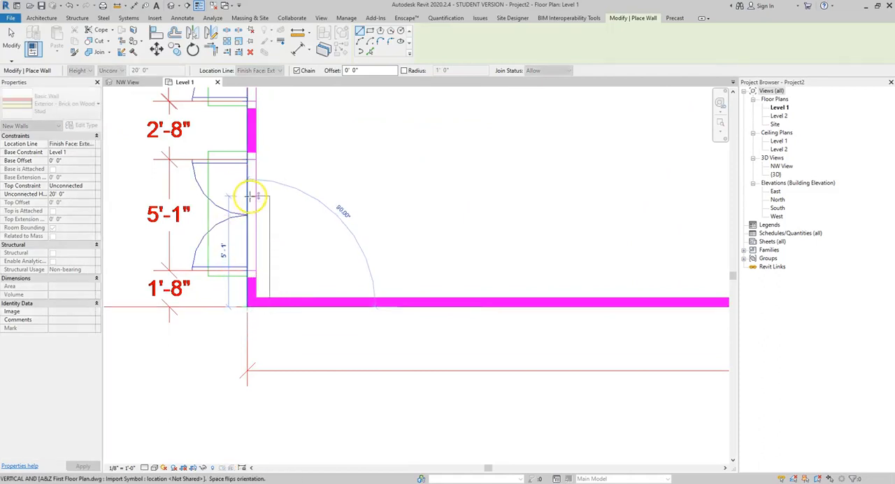
scroll(250, 170, down, 4)
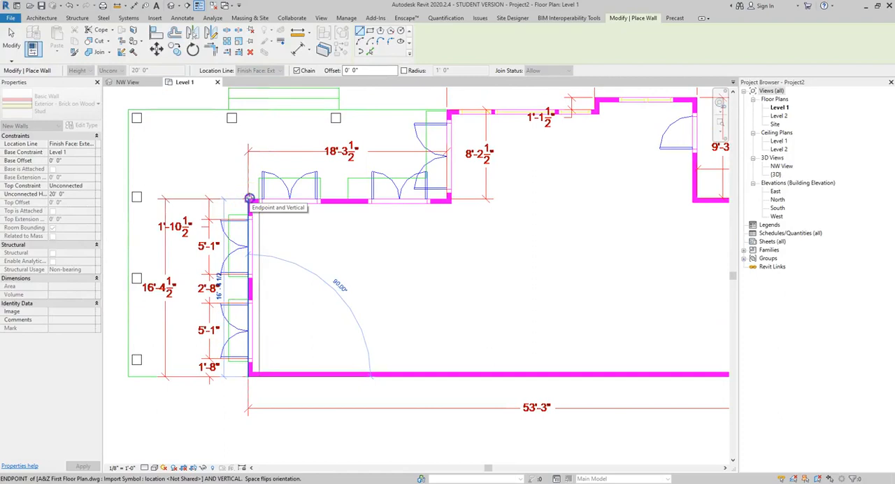
click(249, 199)
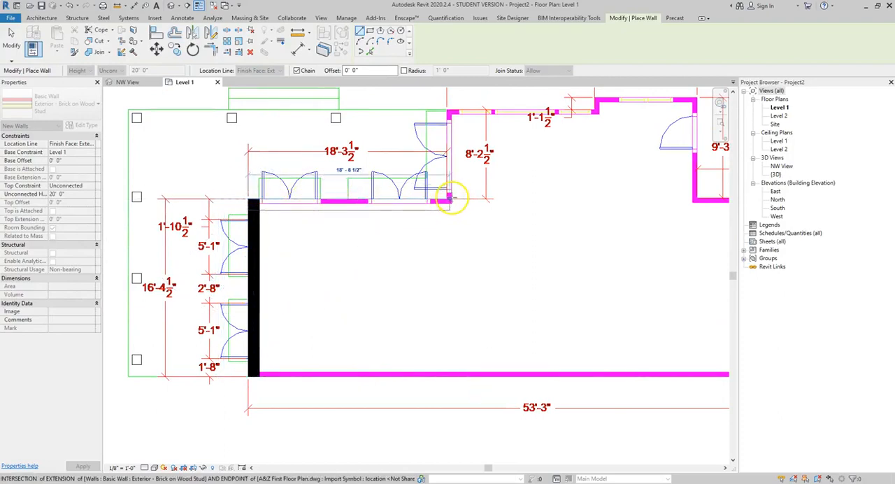
click(446, 200)
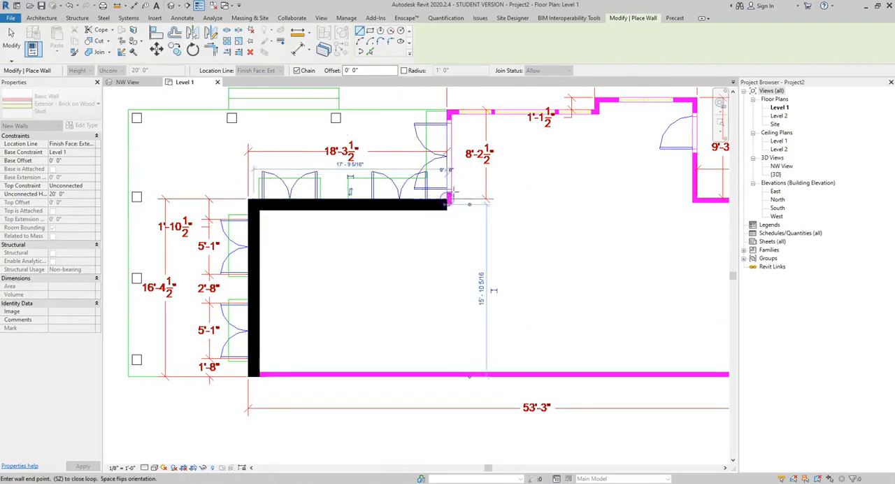
click(453, 112)
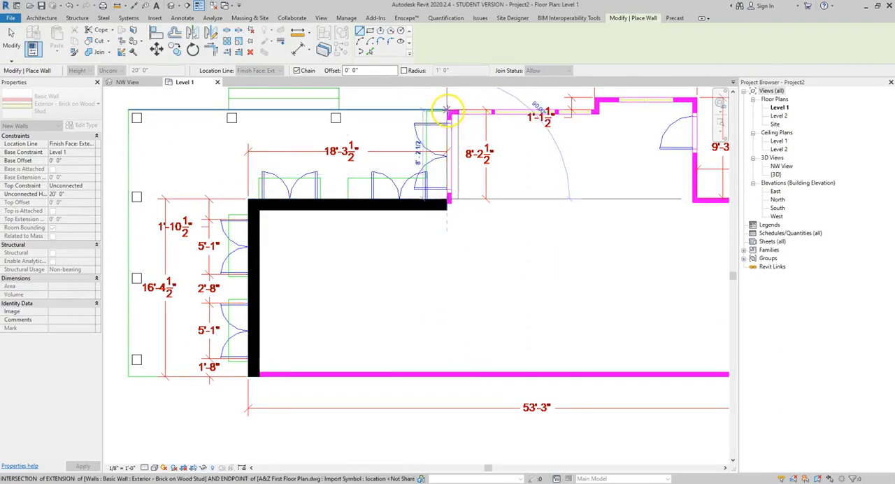
click(448, 109)
Step: Continue the wall chain along the plan's north side: 13'-7" east, 1'-1 1/2" north and 9'-5" east
middle_drag(605, 114, 547, 248)
scroll(547, 240, up, 3)
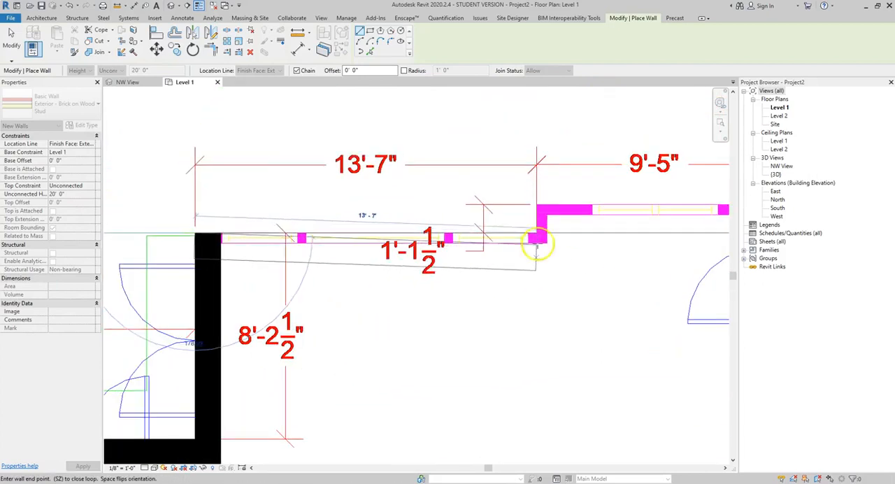
click(536, 234)
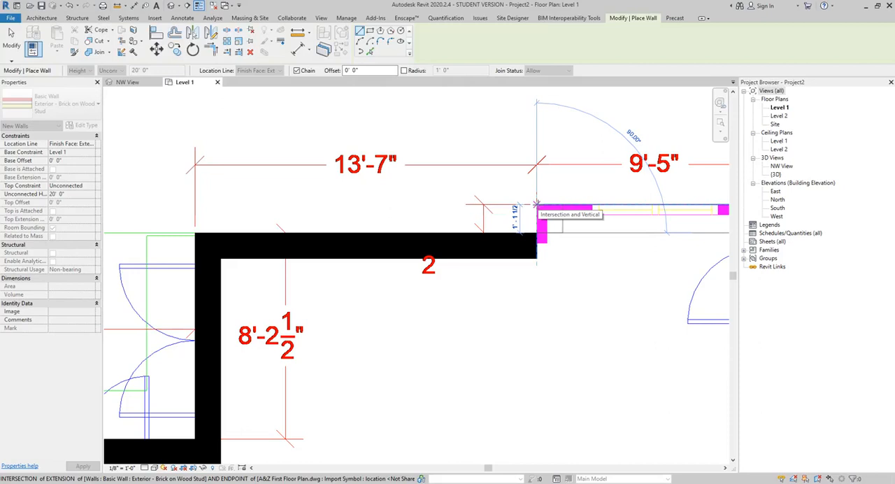
click(537, 204)
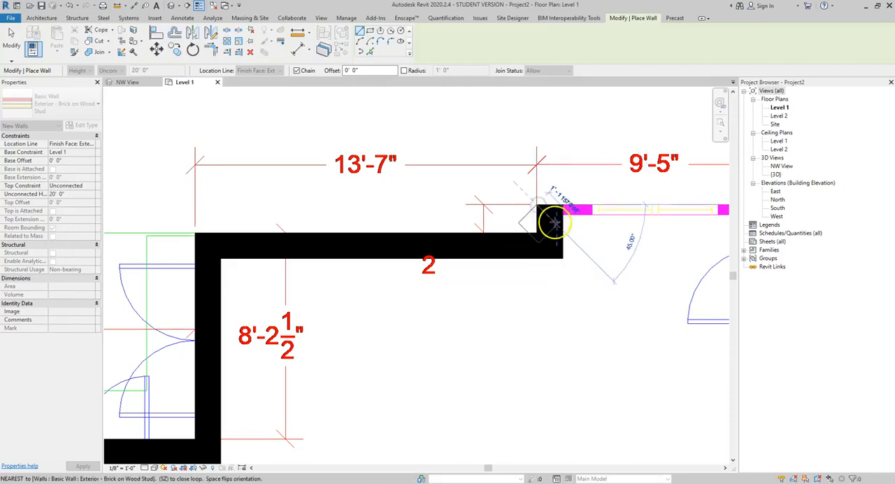
scroll(557, 223, down, 2)
middle_drag(558, 223, 312, 210)
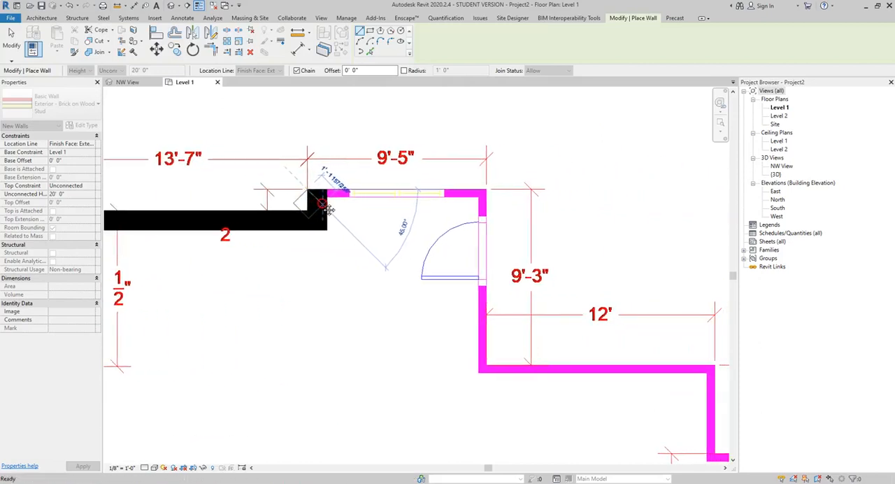
click(486, 189)
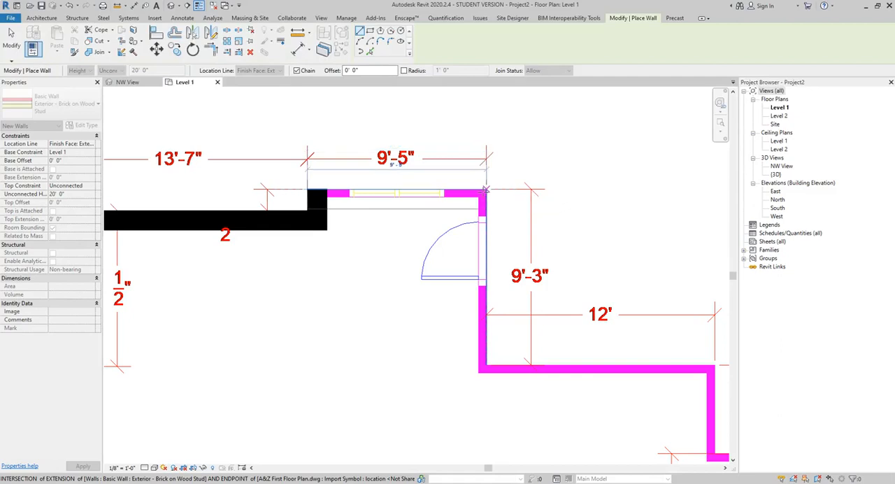
click(485, 190)
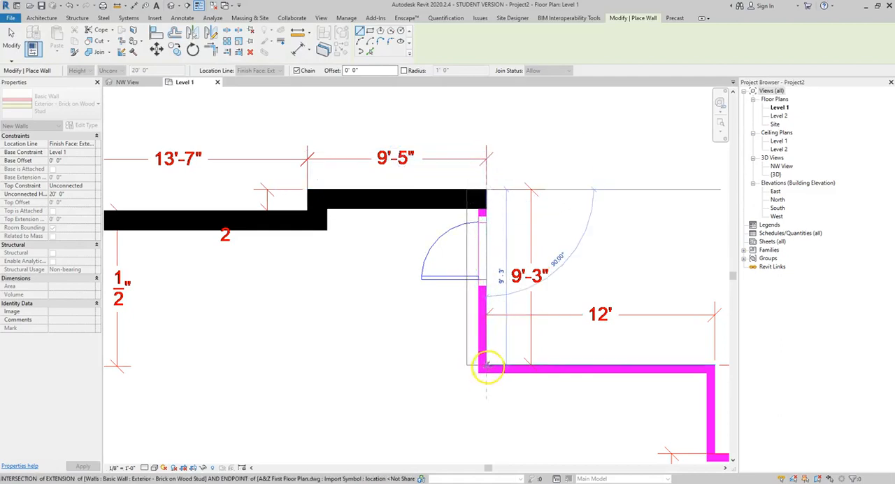
Step: Extend the wall chain from the northeast corner along the outer edge: 9'-3" south, 12' east and 4'-8" south
click(488, 367)
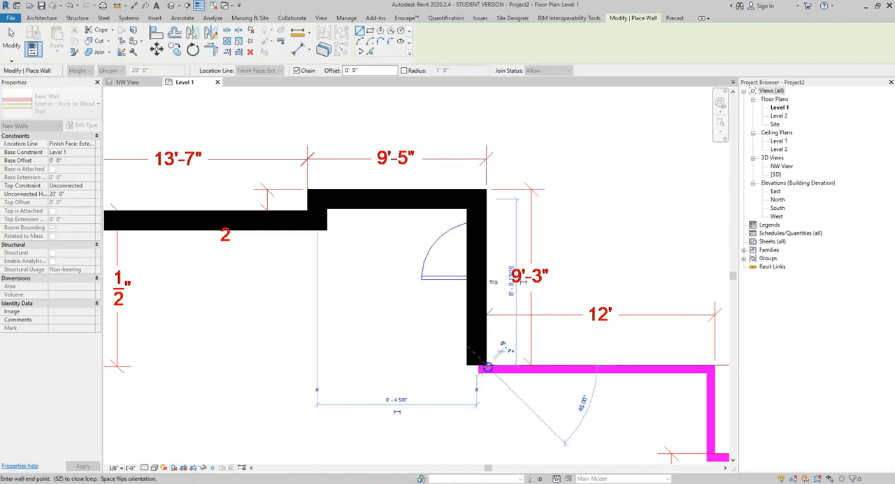
click(713, 366)
scroll(688, 373, down, 2)
middle_drag(690, 374, 483, 164)
scroll(502, 218, up, 3)
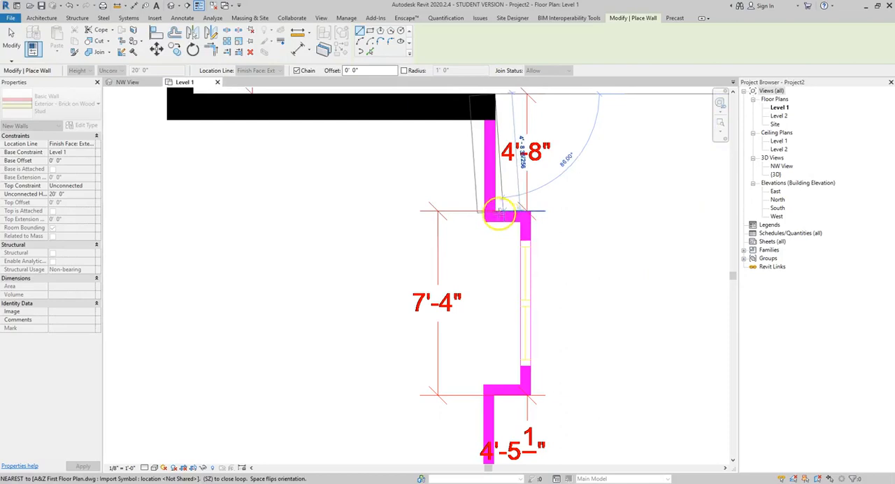
click(496, 215)
Step: Draw the east bump-out walls: 1'-5" east, 7'-4" south and about 1'-5 1/2" back west
click(529, 214)
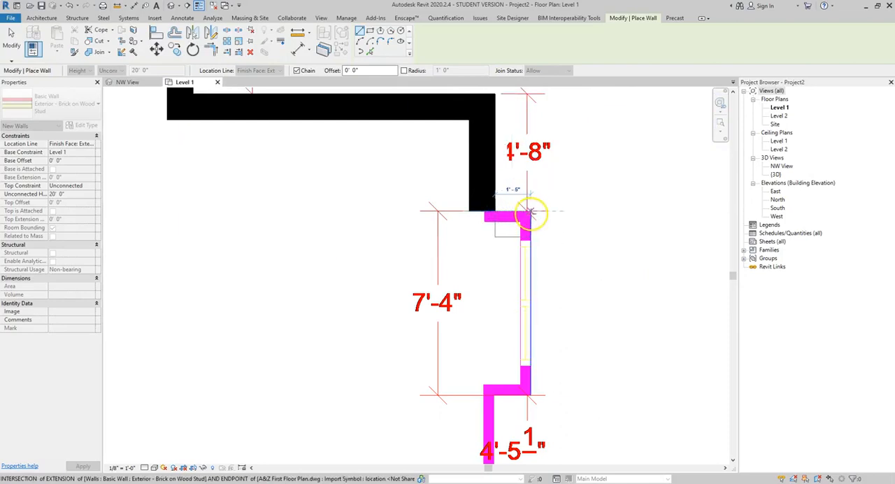
click(530, 395)
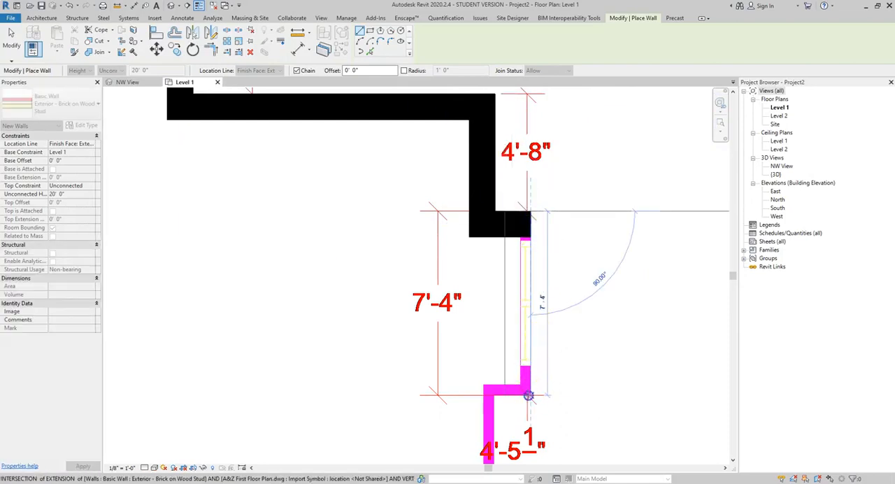
click(528, 396)
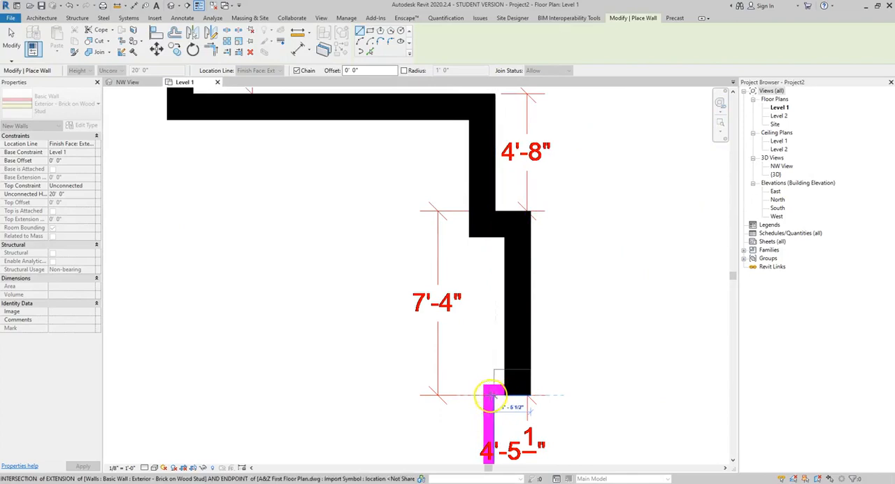
click(495, 396)
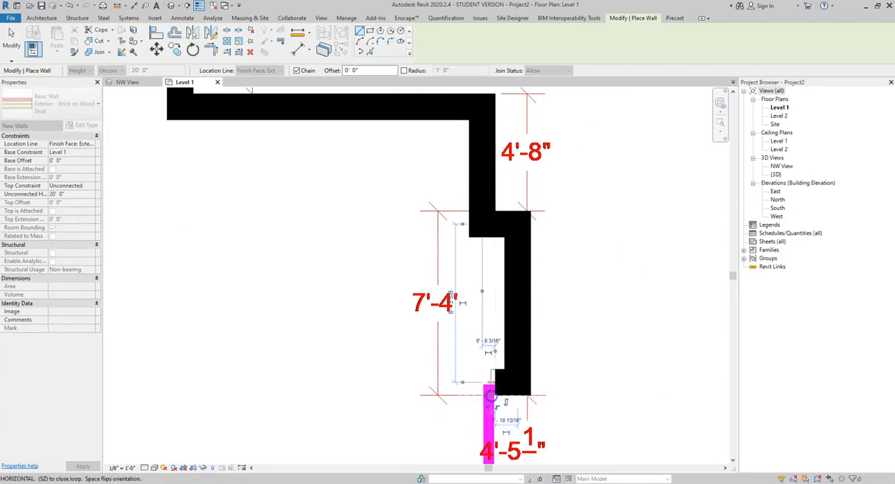
Step: Continue the wall chain 4'-5 1/2" south from the bump-out to the plan's southeast corner
scroll(491, 381, down, 6)
scroll(490, 381, up, 1)
middle_drag(490, 376, 505, 246)
click(512, 316)
scroll(512, 316, up, 5)
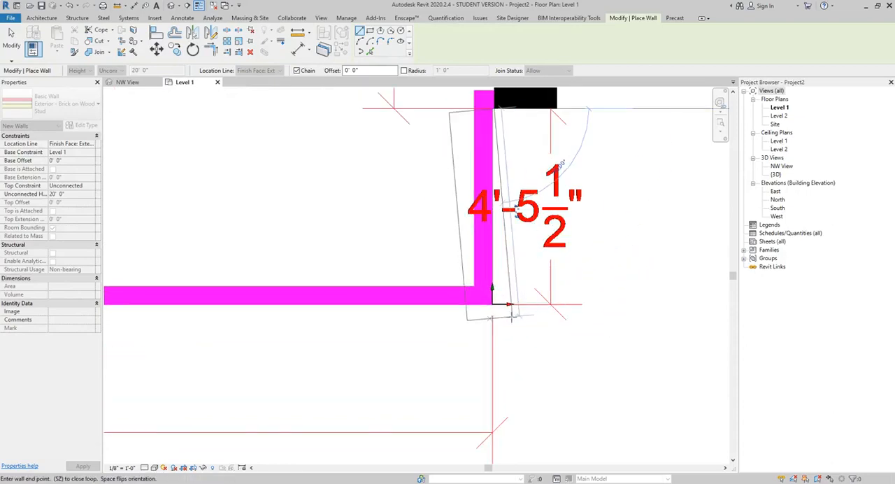
scroll(498, 306, up, 2)
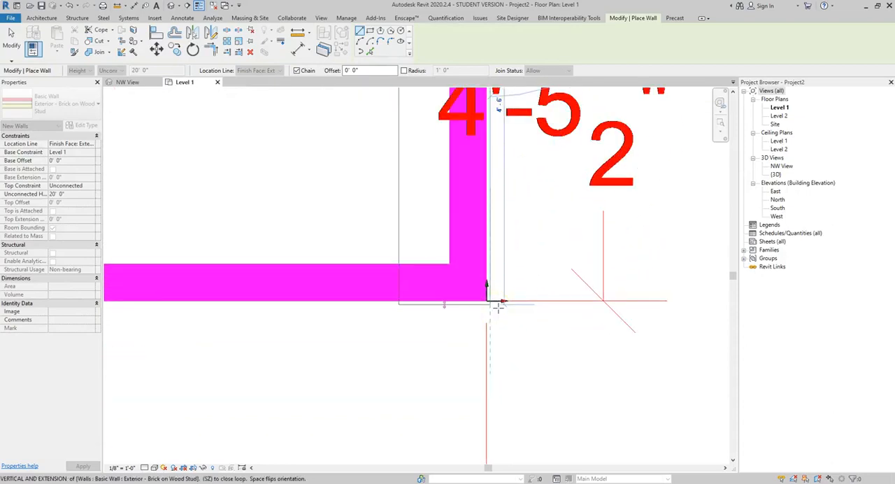
scroll(498, 305, up, 1)
click(487, 300)
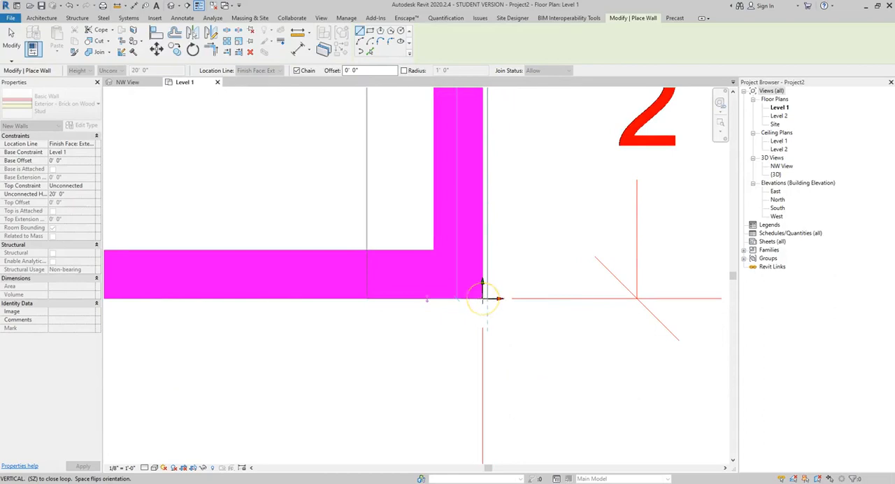
Step: Close the exterior wall loop with the south wall, about 53'-3 1/2" west to the chain's starting corner
scroll(483, 301, down, 3)
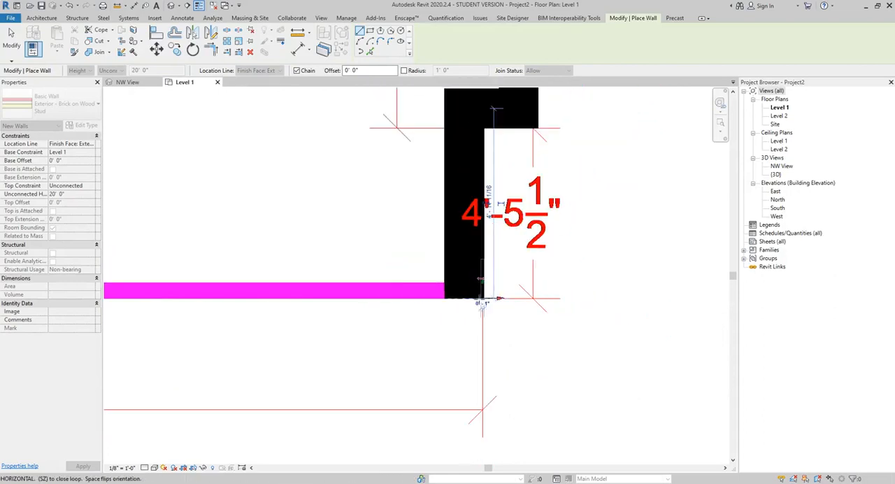
scroll(448, 304, down, 2)
middle_drag(375, 290, 675, 342)
scroll(435, 328, down, 2)
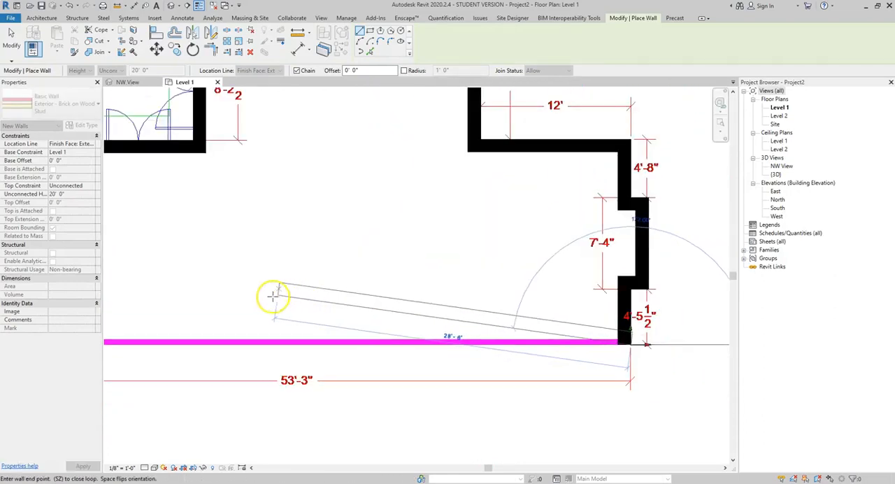
middle_drag(273, 296, 546, 291)
click(238, 334)
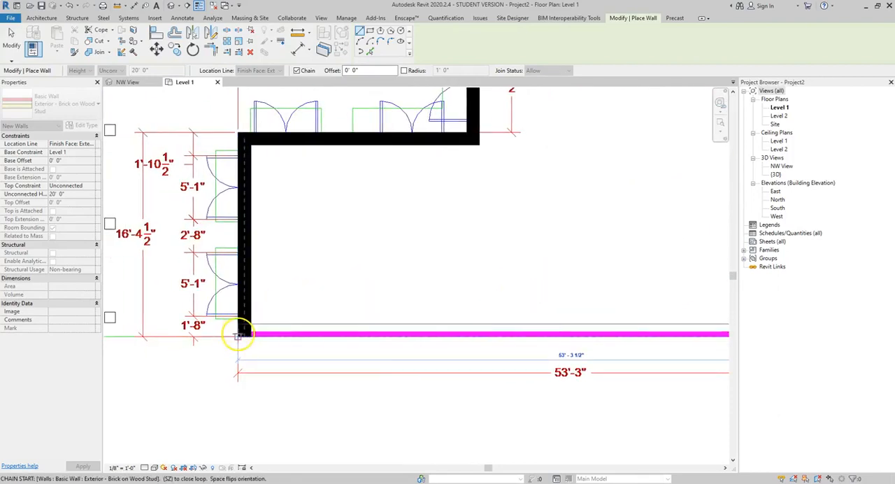
scroll(447, 280, down, 4)
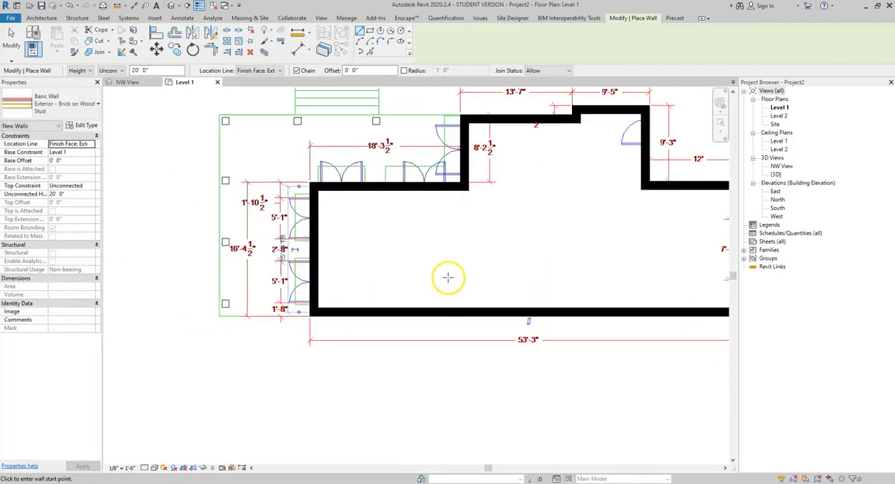
middle_drag(468, 260, 394, 289)
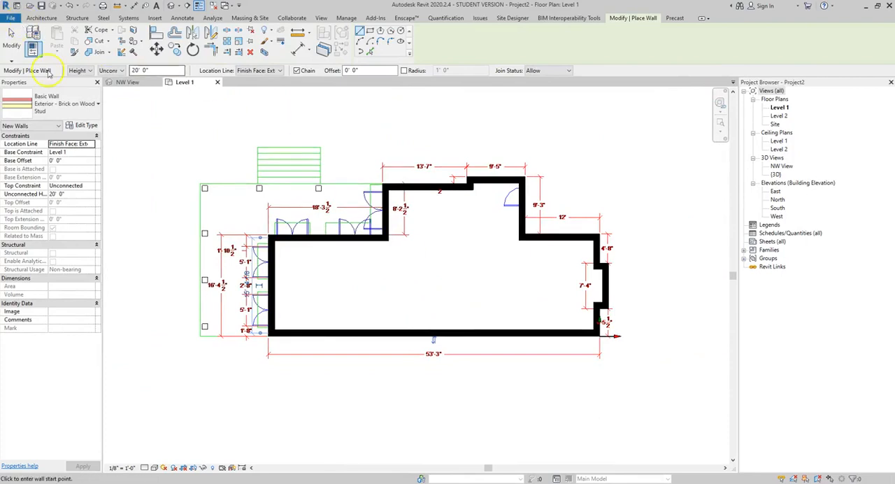
Step: Open the default 3D view and inspect the exterior walls from the east side, selecting the bump-out wall
double_click(775, 174)
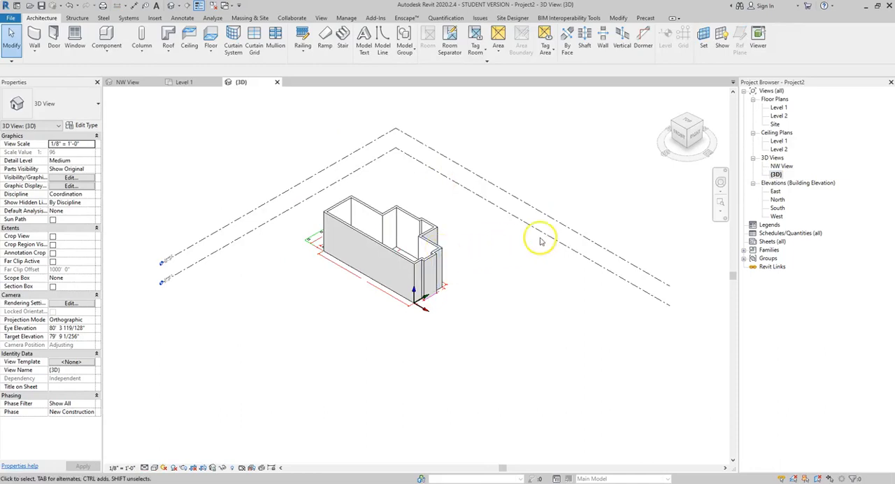
shift+middle_drag(491, 256, 343, 220)
click(421, 266)
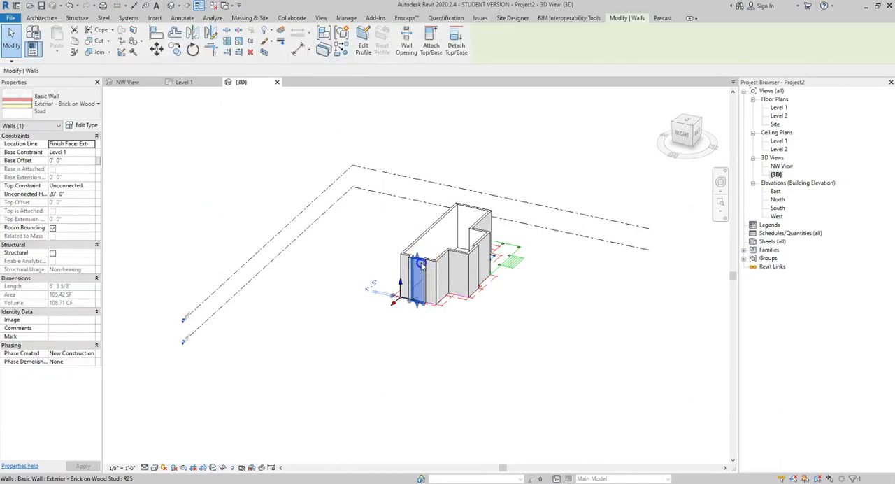
shift+middle_drag(427, 261, 433, 283)
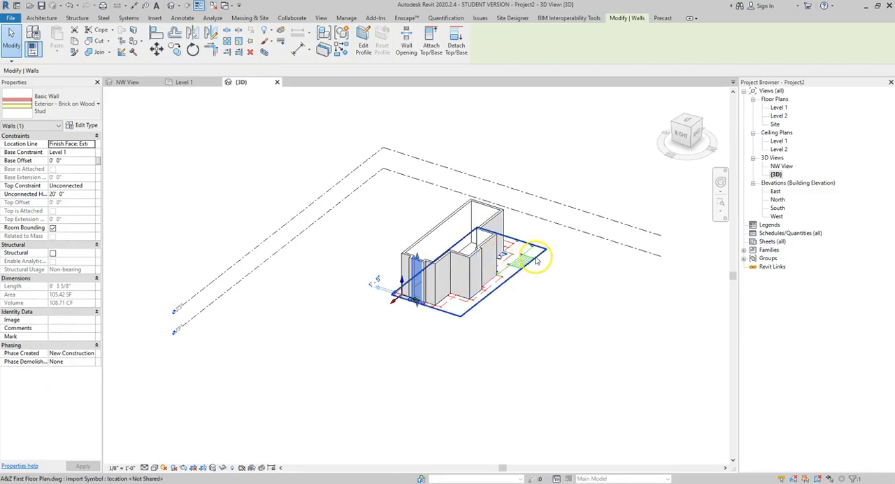
scroll(502, 257, up, 2)
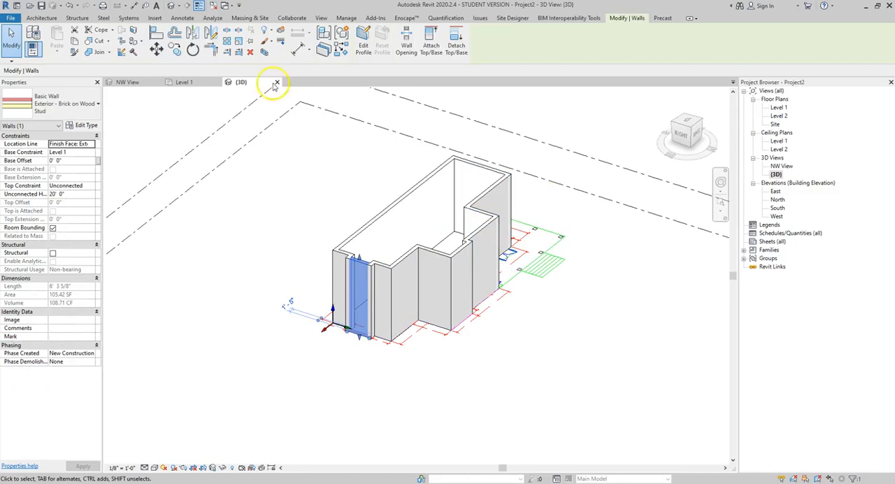
Step: Return to the Level 1 plan and examine the outer face of the short 4'-5 1/2" wall at the southeast corner
click(184, 82)
scroll(622, 315, up, 4)
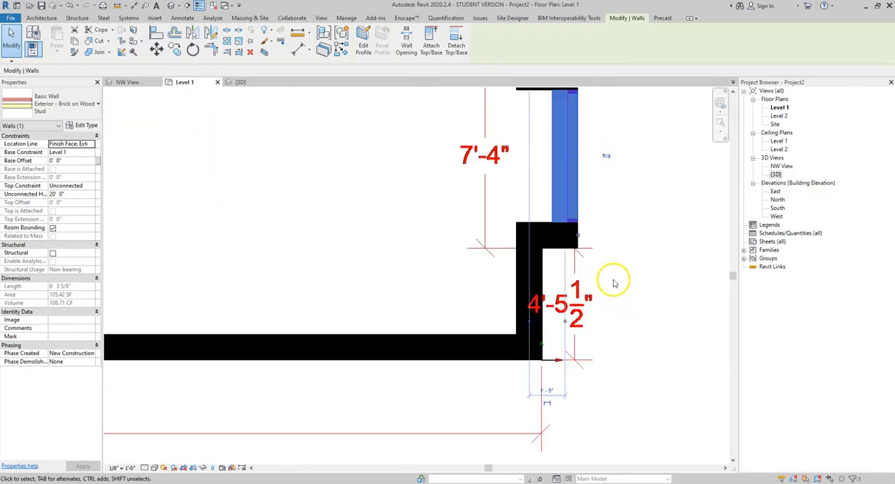
scroll(614, 283, up, 2)
scroll(489, 264, up, 2)
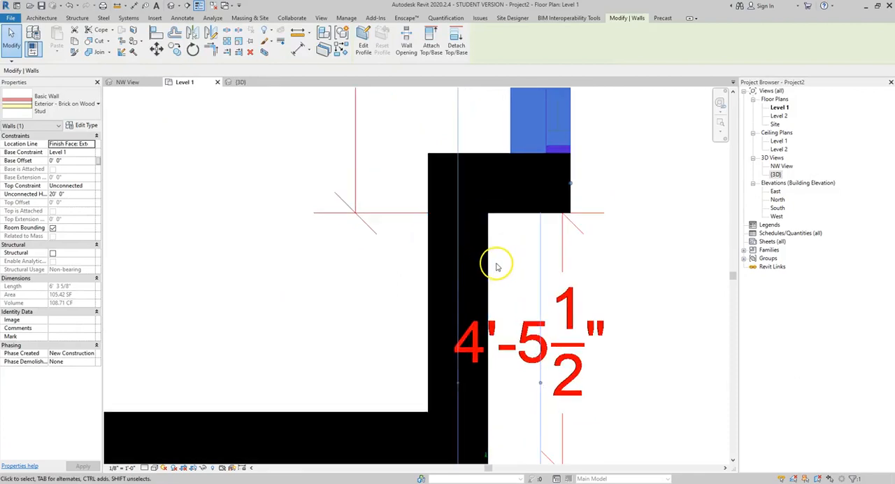
click(487, 274)
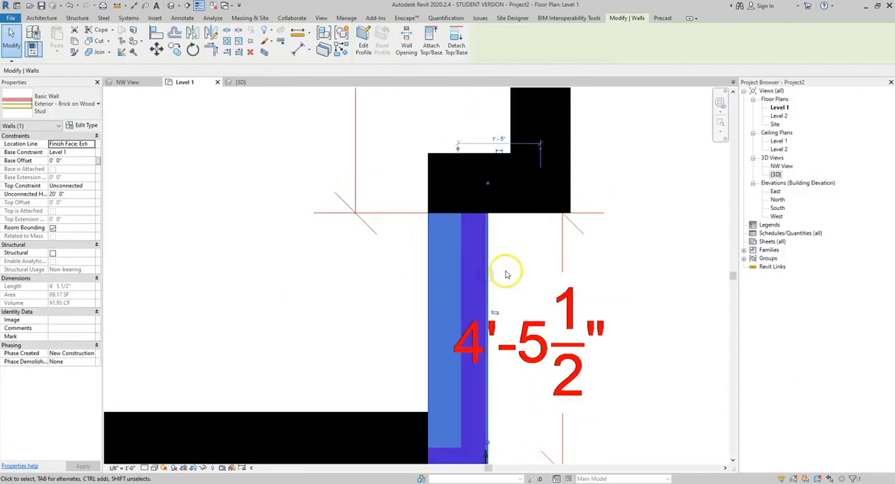
scroll(502, 272, up, 3)
scroll(498, 283, up, 1)
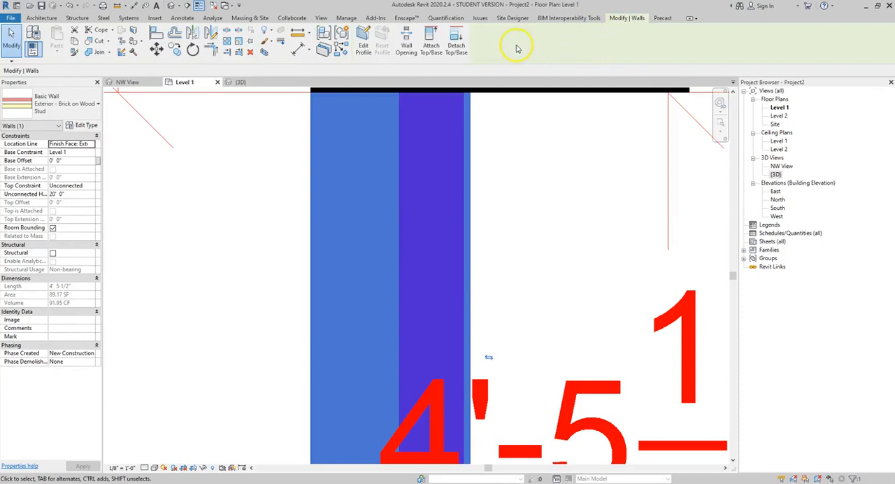
Step: Move the 4'-5 1/2" southeast wall slightly west so its exterior face aligns with the imported plan's outer line
click(544, 202)
click(414, 195)
click(633, 23)
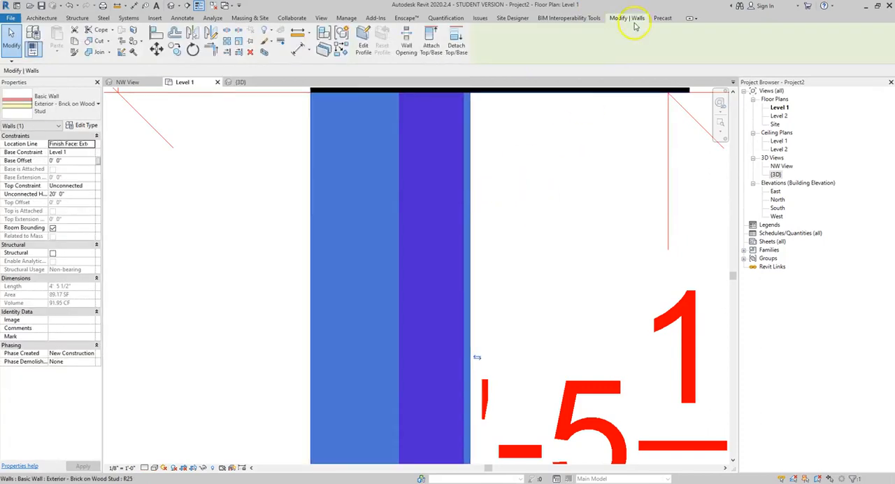
click(156, 48)
click(471, 186)
click(462, 182)
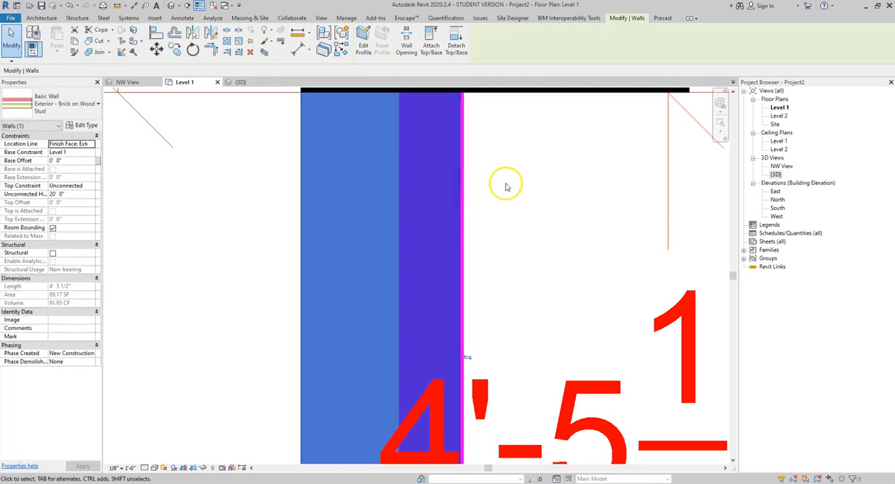
scroll(507, 186, up, 3)
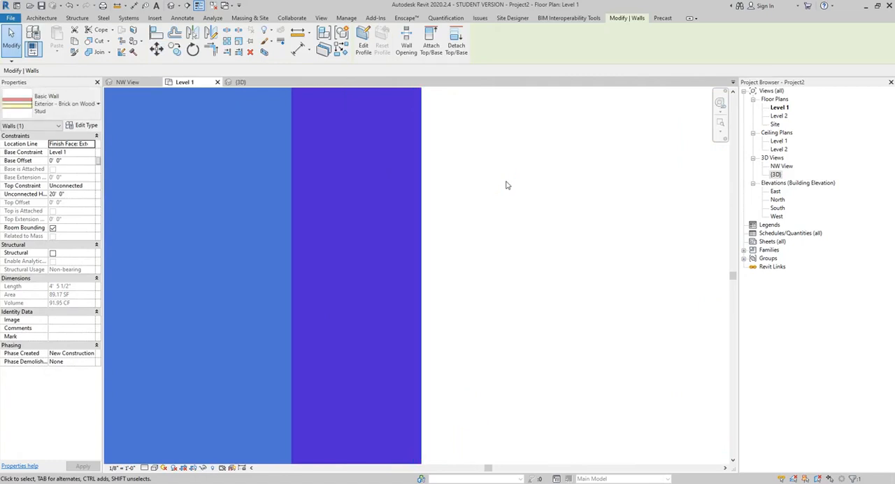
scroll(505, 194, down, 5)
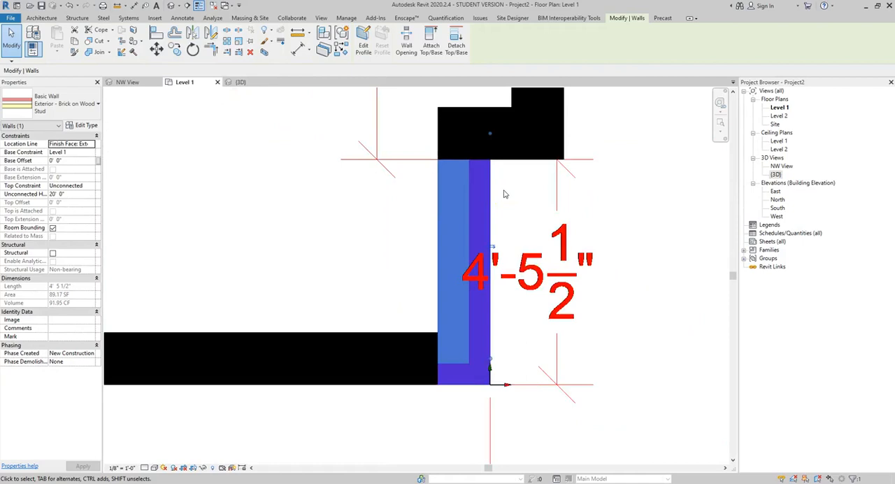
Step: Clear the wall selection and fit the whole Level 1 plan in the view
scroll(505, 194, down, 2)
click(570, 199)
scroll(559, 200, down, 3)
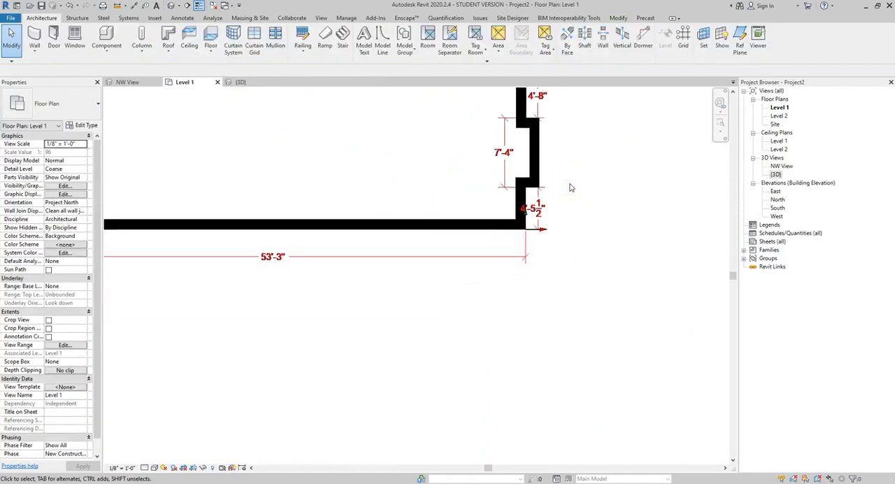
key(z)
key(e)
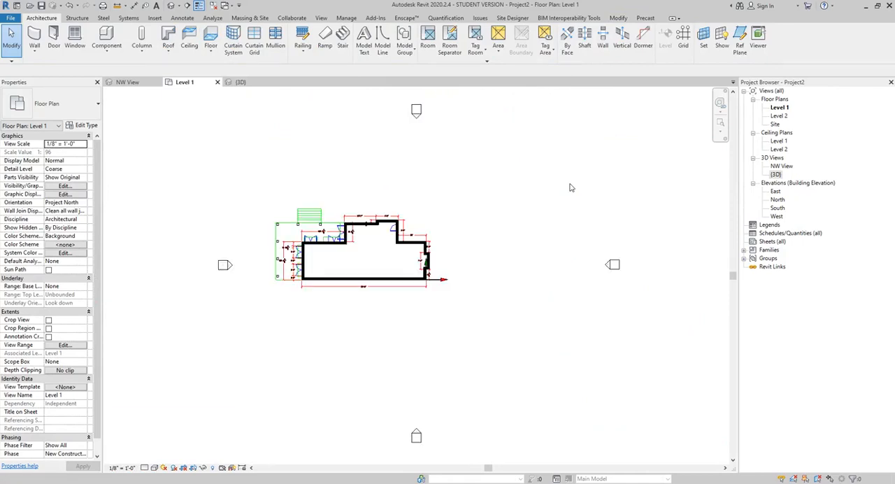